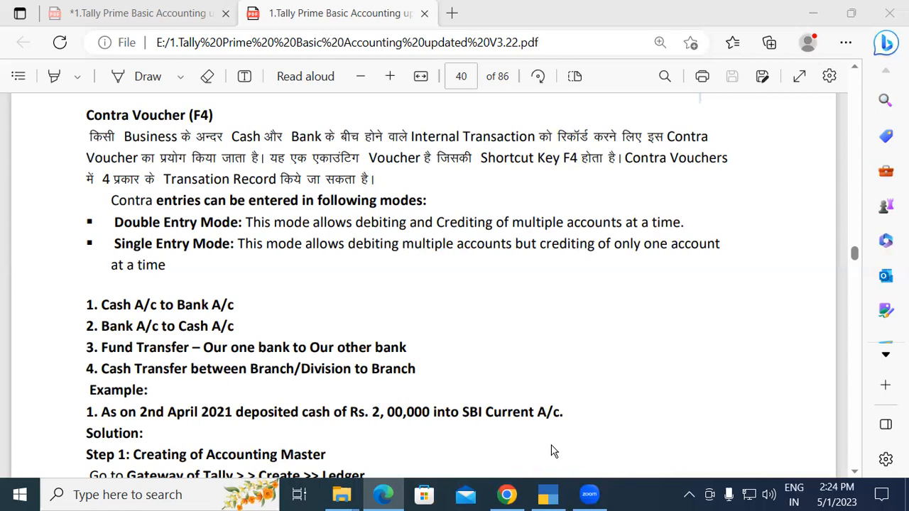
- Handwrite the entry "SBI A/c Dr To Cash" in red beside the contra voucher notes and clear the ink
{"action": "left_click", "coordinate": [429, 397]}
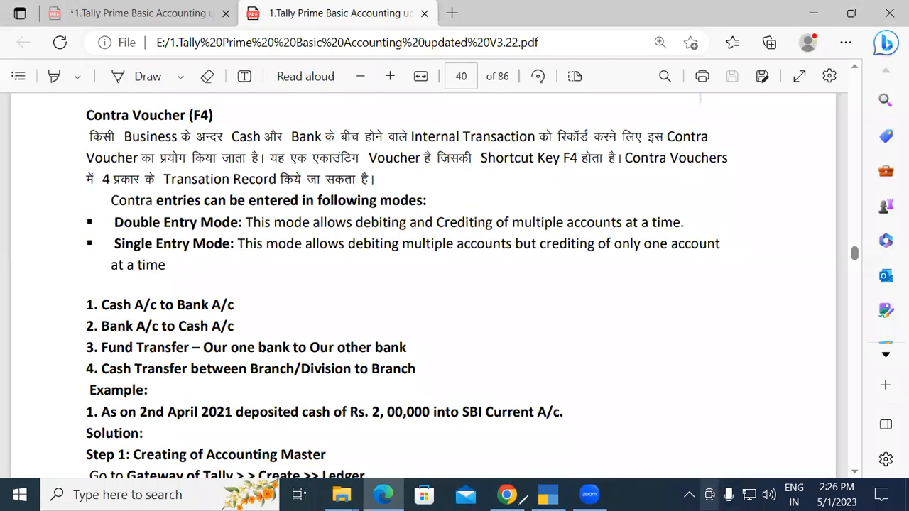
{"action": "left_click", "coordinate": [518, 494]}
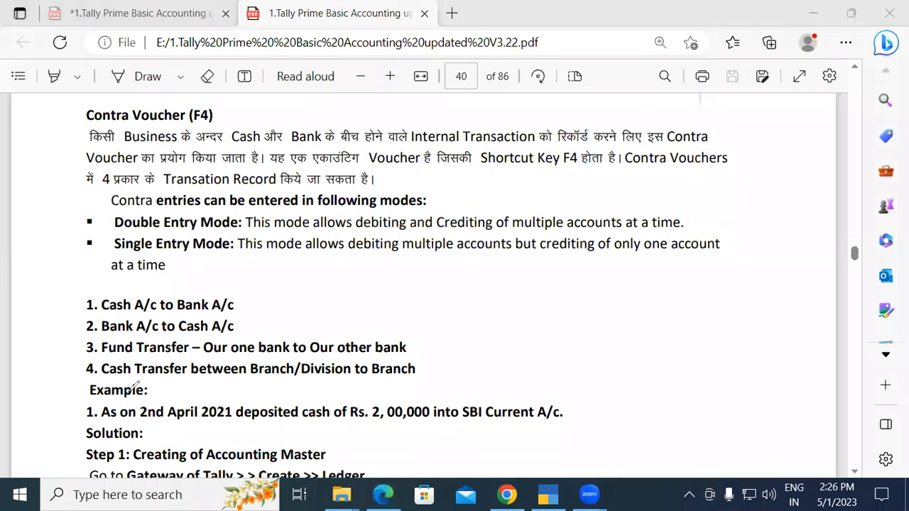
{"action": "mouse_move", "coordinate": [673, 264]}
{"action": "left_mouse_down"}
{"action": "mouse_move", "coordinate": [654, 291]}
{"action": "mouse_move", "coordinate": [683, 288]}
{"action": "left_mouse_up"}
{"action": "left_click_drag", "start_coordinate": [683, 258], "coordinate": [688, 289]}
{"action": "mouse_move", "coordinate": [710, 245]}
{"action": "left_mouse_down"}
{"action": "mouse_move", "coordinate": [714, 292]}
{"action": "mouse_move", "coordinate": [747, 282]}
{"action": "left_mouse_up"}
{"action": "left_click", "coordinate": [733, 250]}
{"action": "left_click_drag", "start_coordinate": [739, 248], "coordinate": [752, 241]}
{"action": "left_click_drag", "start_coordinate": [764, 227], "coordinate": [773, 237]}
{"action": "left_click_drag", "start_coordinate": [774, 228], "coordinate": [781, 225]}
{"action": "mouse_move", "coordinate": [810, 184]}
{"action": "left_mouse_down"}
{"action": "mouse_move", "coordinate": [819, 212]}
{"action": "mouse_move", "coordinate": [841, 200]}
{"action": "left_mouse_up"}
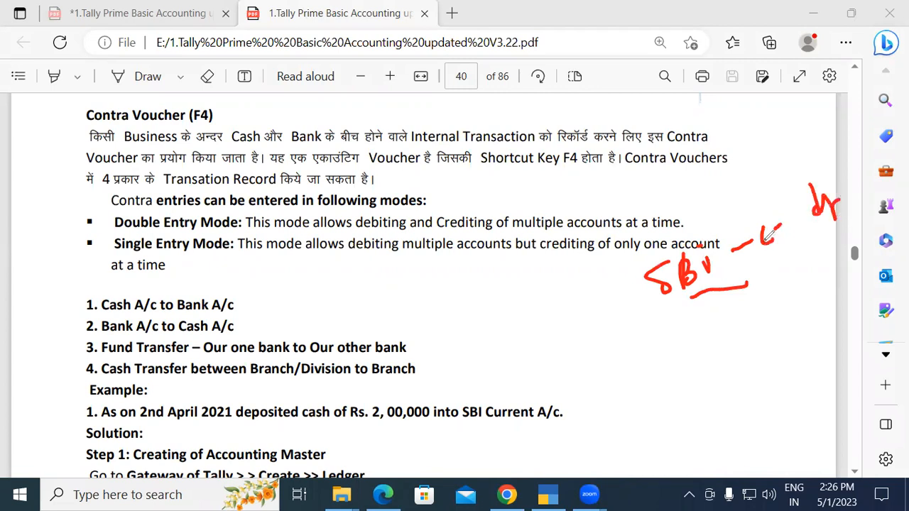
{"action": "left_click_drag", "start_coordinate": [768, 236], "coordinate": [783, 224]}
{"action": "mouse_move", "coordinate": [676, 341]}
{"action": "left_mouse_down"}
{"action": "mouse_move", "coordinate": [706, 321]}
{"action": "mouse_move", "coordinate": [699, 362]}
{"action": "mouse_move", "coordinate": [795, 279]}
{"action": "left_mouse_up"}
{"action": "left_click_drag", "start_coordinate": [797, 259], "coordinate": [801, 311]}
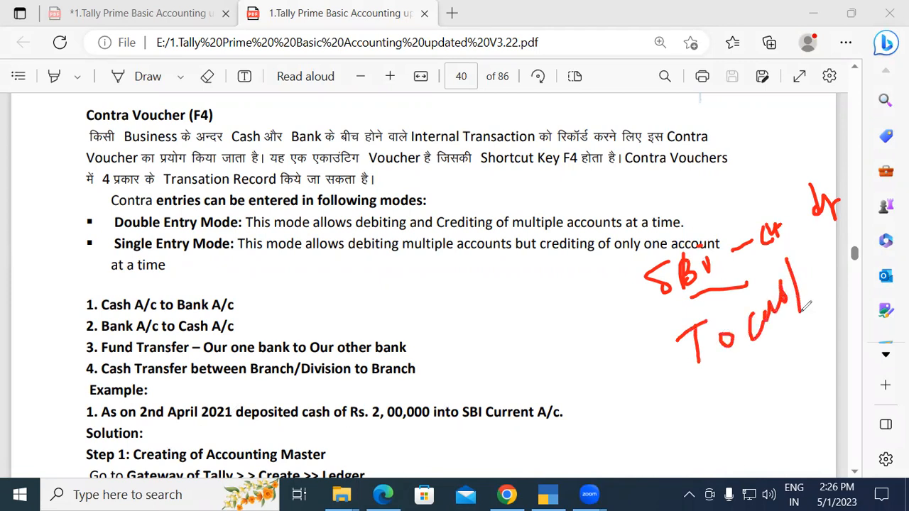
{"action": "left_click", "coordinate": [659, 64]}
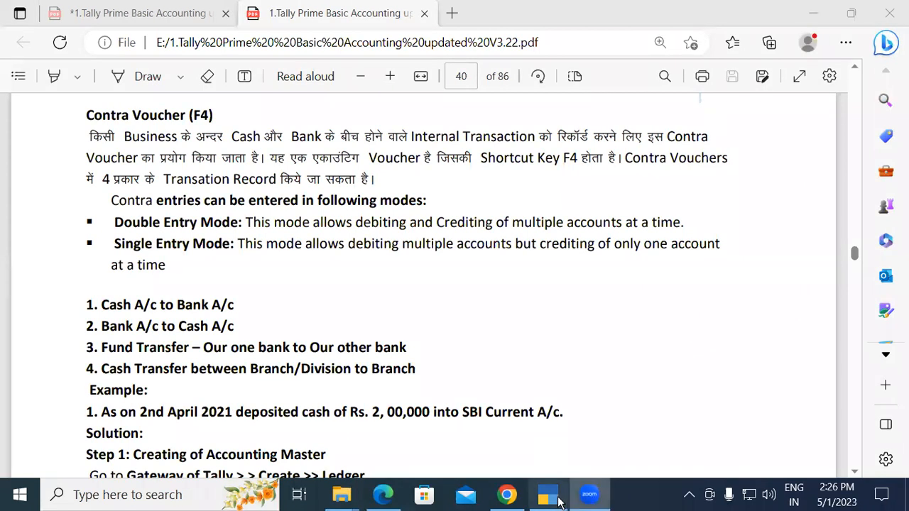
- Switch to TallyPrime and browse to the D:\ drive for a company to select
{"action": "left_click", "coordinate": [558, 502]}
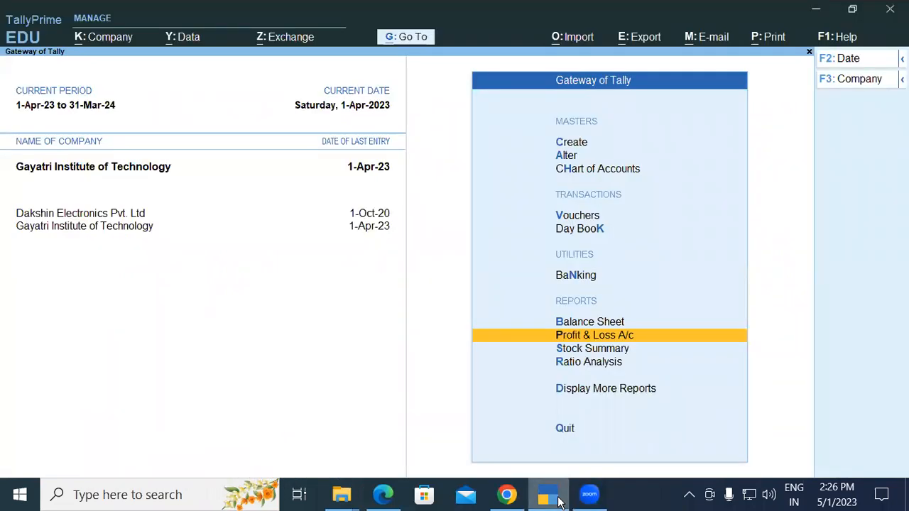
{"action": "key", "text": "v"}
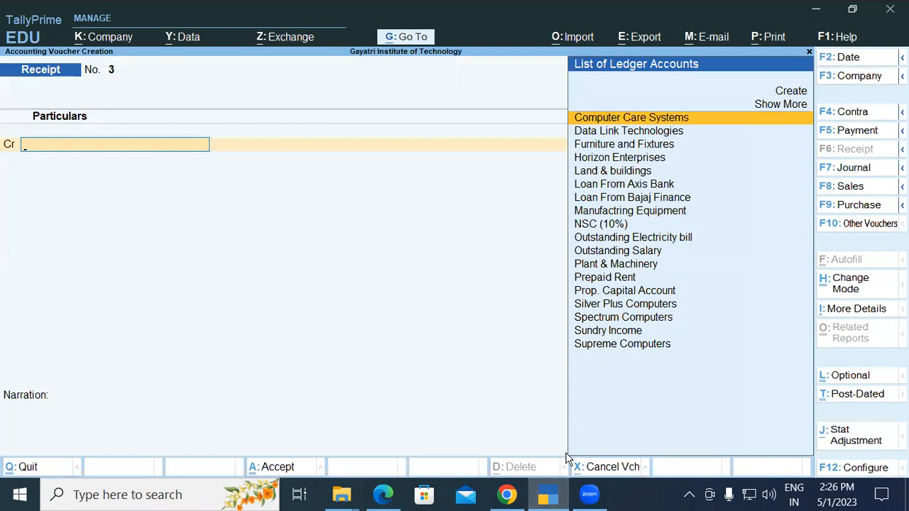
{"action": "key", "text": "Escape"}
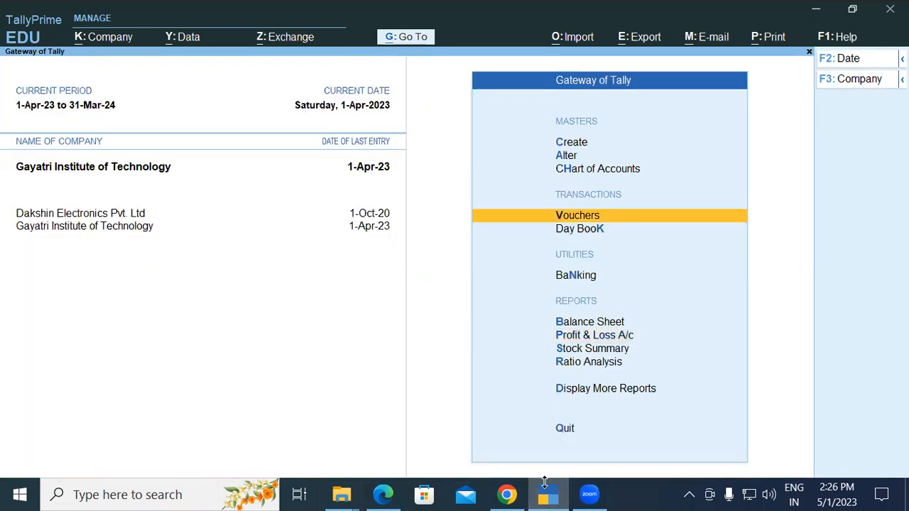
{"action": "key", "text": "alt"}
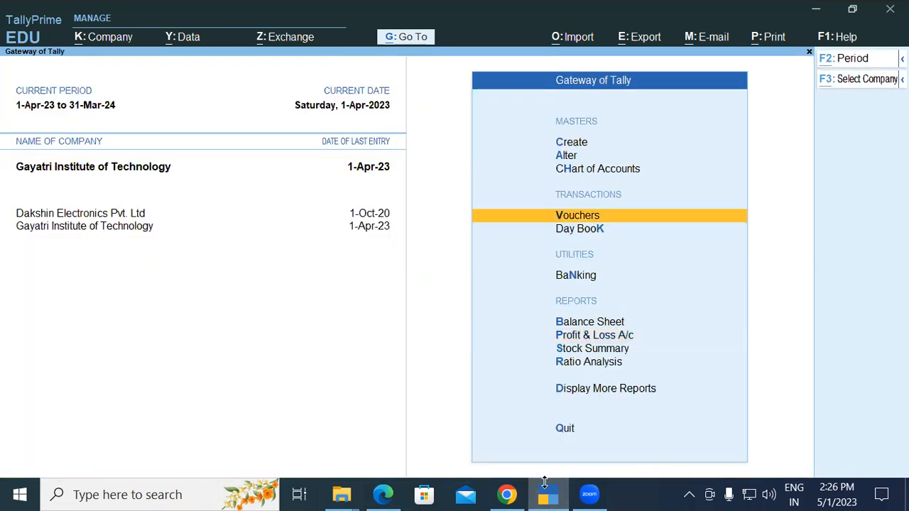
{"action": "key", "text": "alt+F3"}
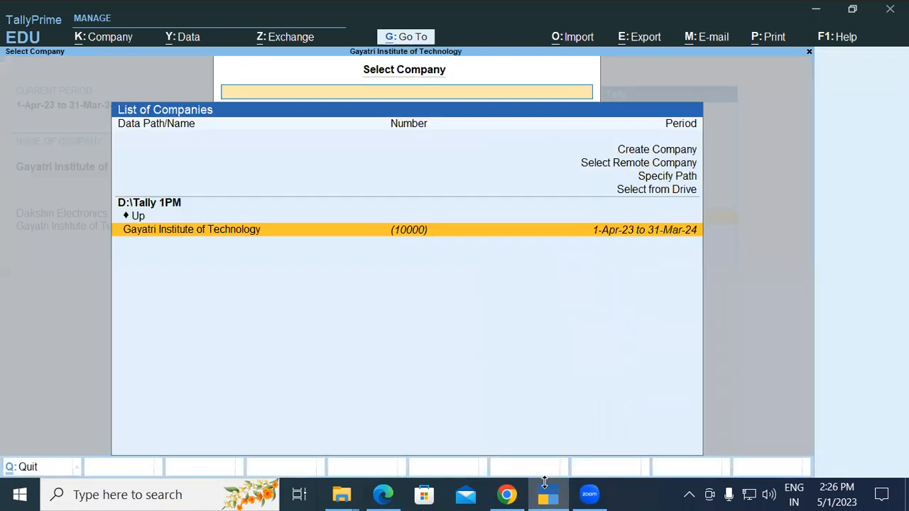
{"action": "key", "text": "Up"}
{"action": "key", "text": "Up"}
{"action": "key", "text": "Up"}
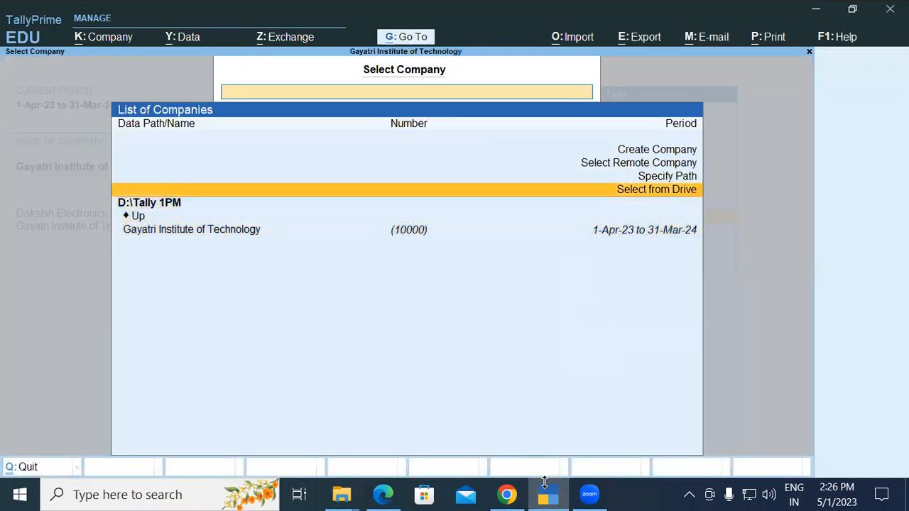
{"action": "key", "text": "Return"}
{"action": "key", "text": "Down"}
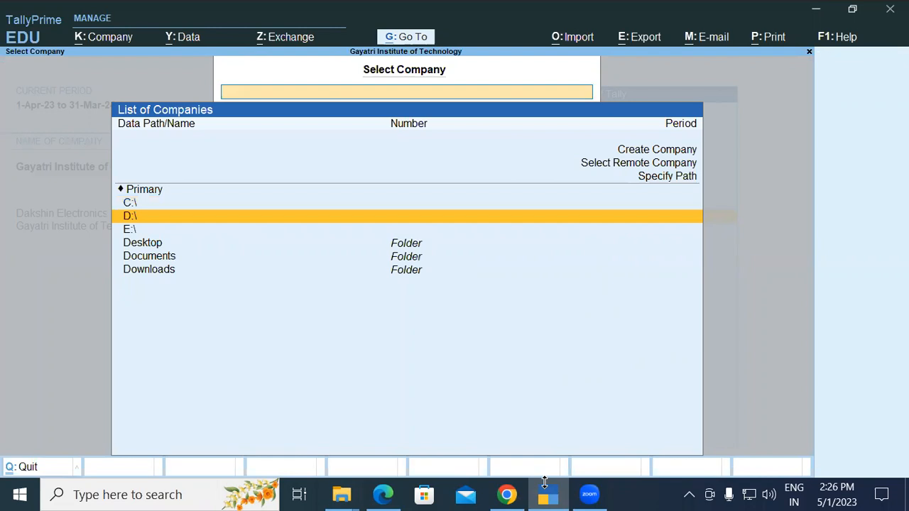
{"action": "key", "text": "Return"}
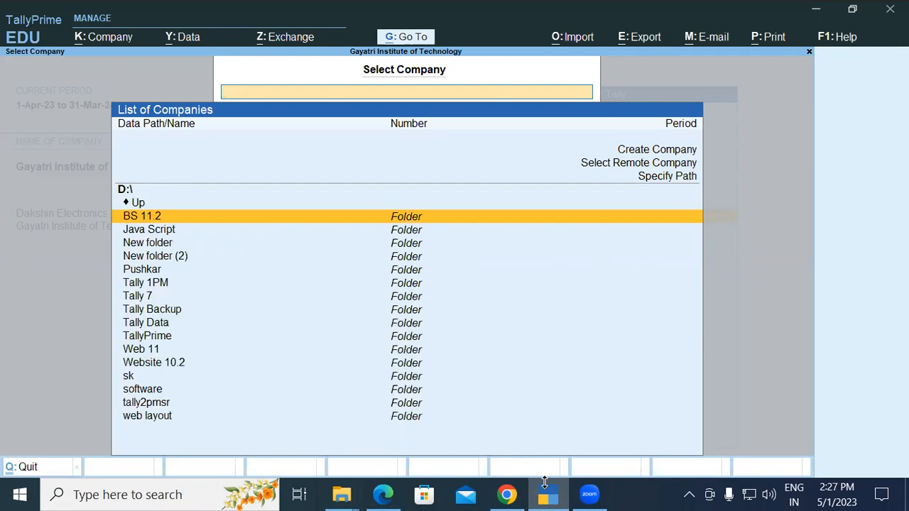
- Open the company Gayatri Computer Ltd from the tally2pmsr folder
{"action": "key", "text": "Down"}
{"action": "key", "text": "Down"}
{"action": "key", "text": "Down"}
{"action": "key", "text": "Down"}
{"action": "key", "text": "Down"}
{"action": "key", "text": "Down"}
{"action": "key", "text": "Down"}
{"action": "key", "text": "Down"}
{"action": "key", "text": "Down"}
{"action": "key", "text": "Down"}
{"action": "key", "text": "Down"}
{"action": "key", "text": "Down"}
{"action": "key", "text": "Down"}
{"action": "key", "text": "Down"}
{"action": "key", "text": "Return"}
{"action": "key", "text": "Return"}
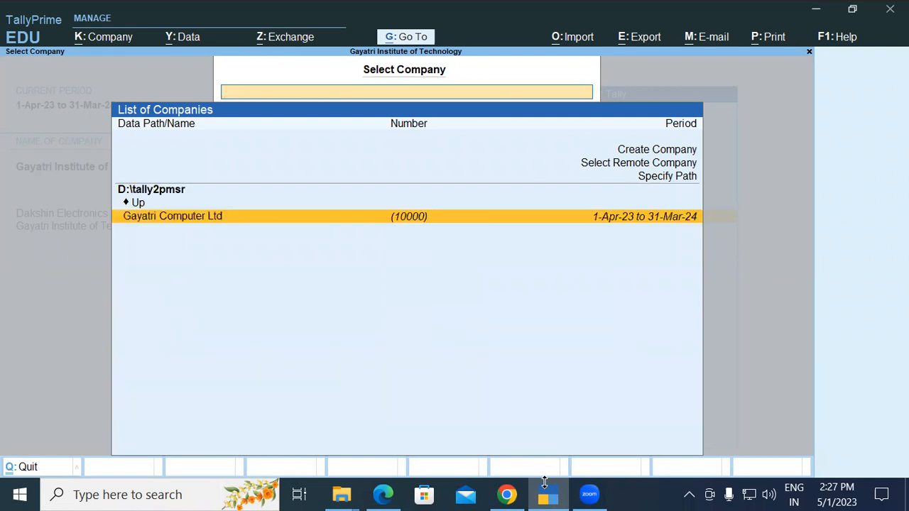
{"action": "key", "text": "Return"}
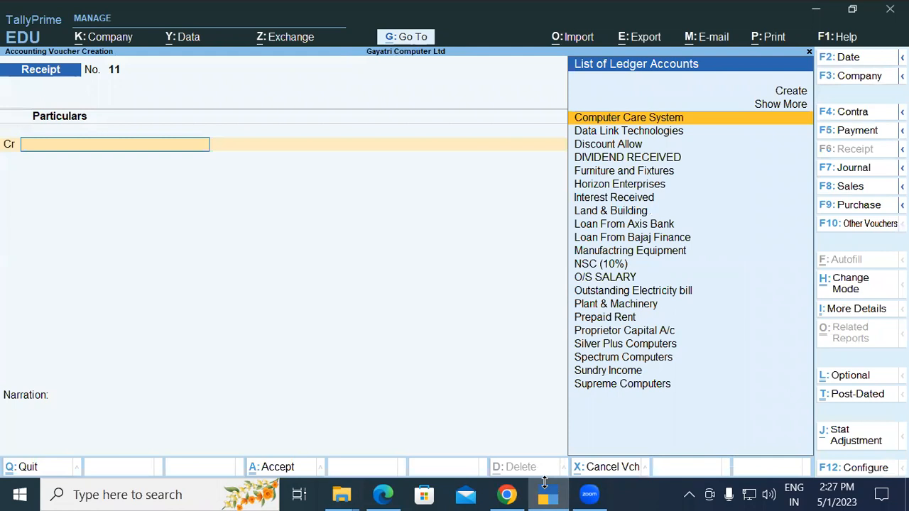
- Start a contra voucher crediting Cash with 200000 and choose Current A/c at SBI Bank as the debit ledger
{"action": "key", "text": "F4"}
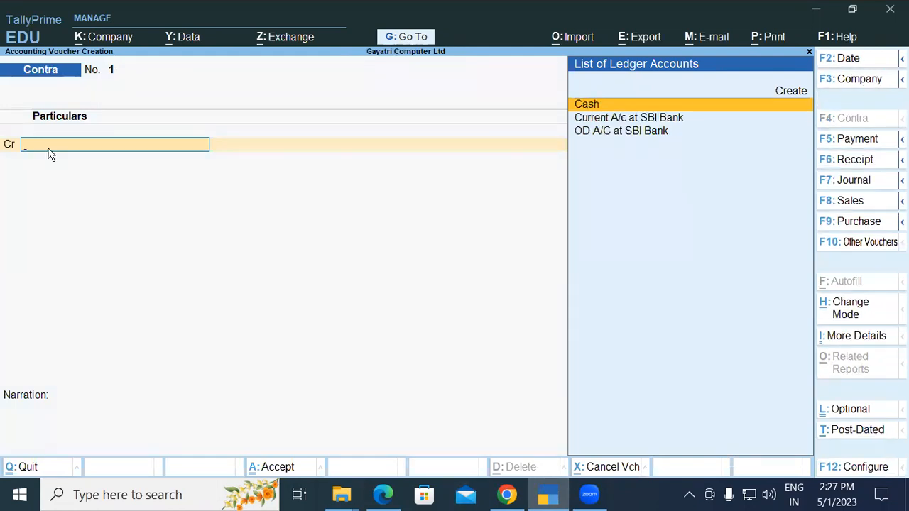
{"action": "key", "text": "Return"}
{"action": "type", "text": "200000"}
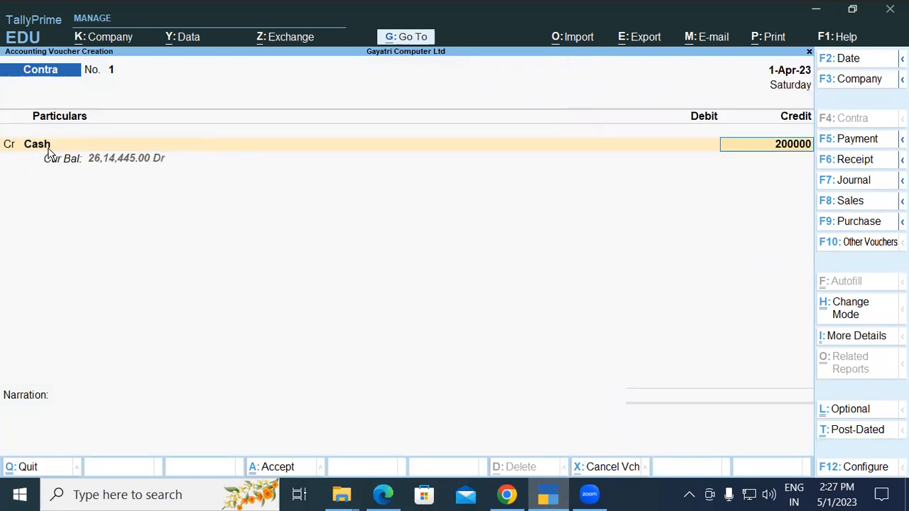
{"action": "key", "text": "Return"}
{"action": "key", "text": "Return"}
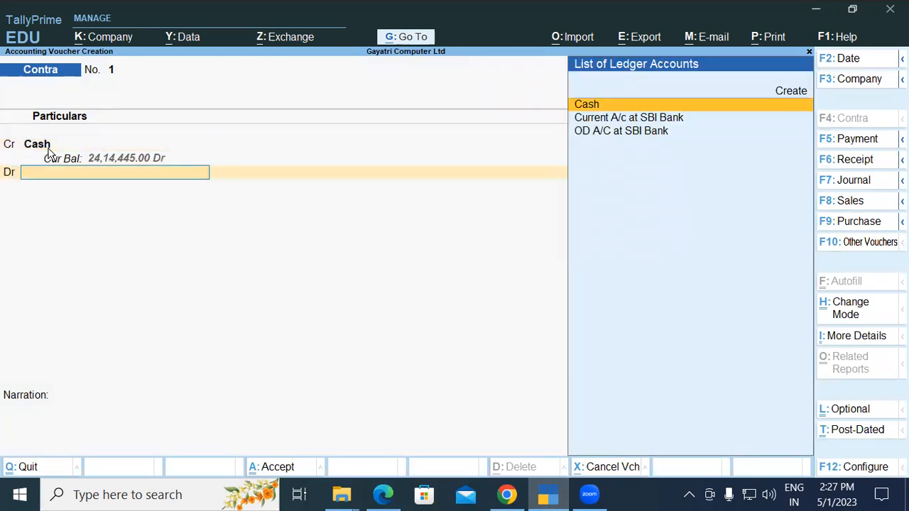
{"action": "key", "text": "Down"}
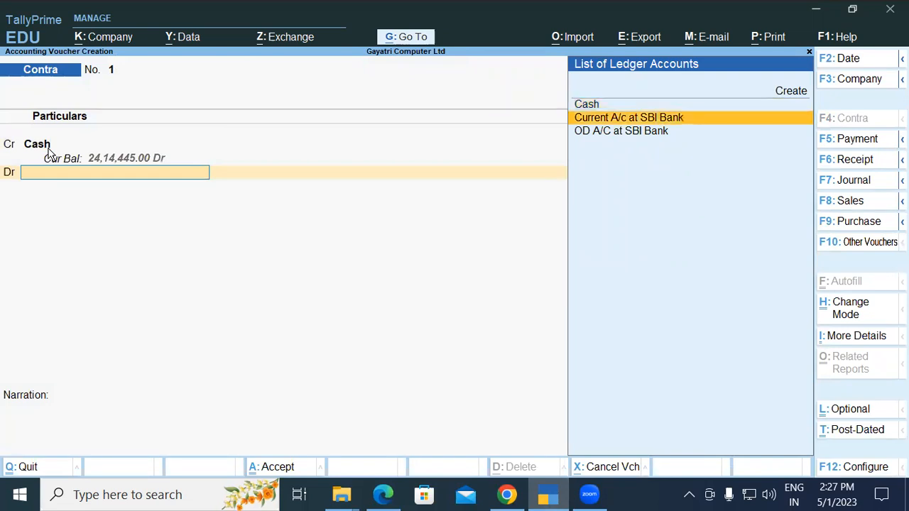
{"action": "key", "text": "Return"}
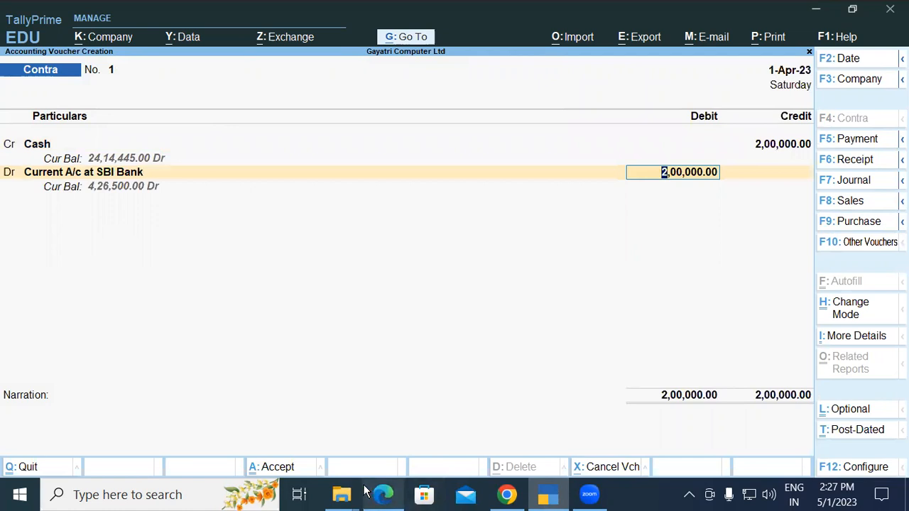
- Switch to the PDF notes in Edge and review the recording steps and worked examples for contra vouchers
{"action": "left_click", "coordinate": [393, 499]}
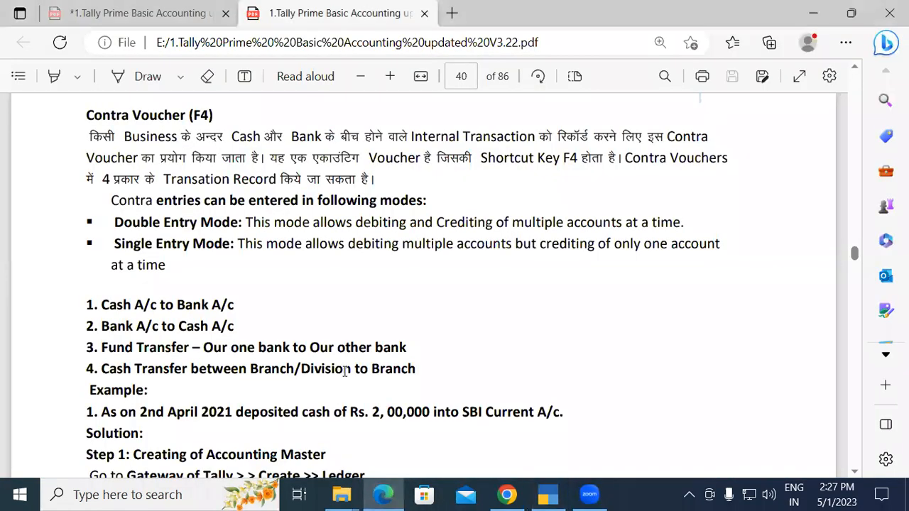
{"action": "scroll", "coordinate": [345, 371], "scroll_direction": "down", "scroll_amount": 1}
{"action": "scroll", "coordinate": [345, 371], "scroll_direction": "down", "scroll_amount": 6}
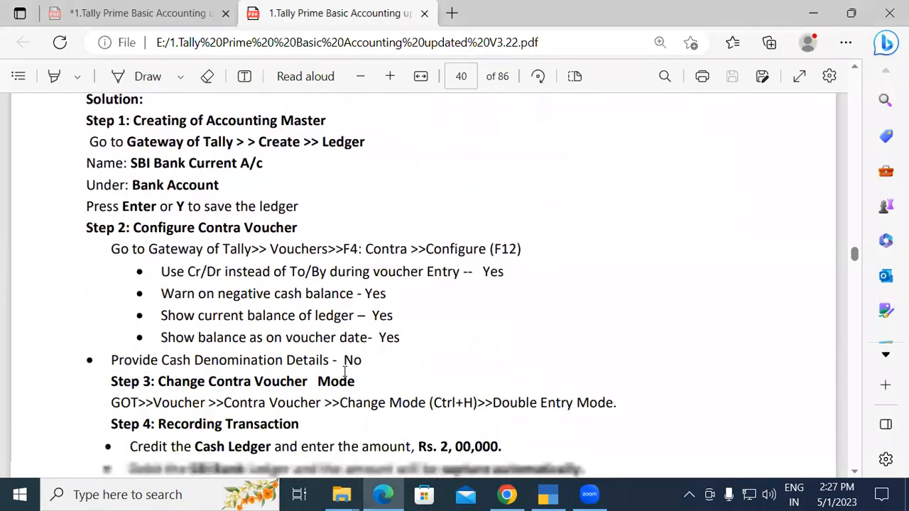
{"action": "scroll", "coordinate": [345, 371], "scroll_direction": "down", "scroll_amount": 4}
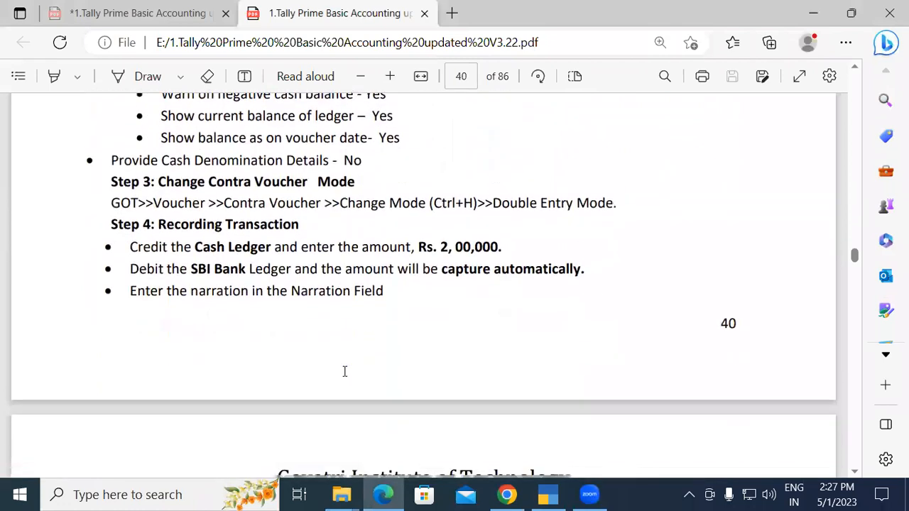
{"action": "scroll", "coordinate": [345, 372], "scroll_direction": "down", "scroll_amount": 4}
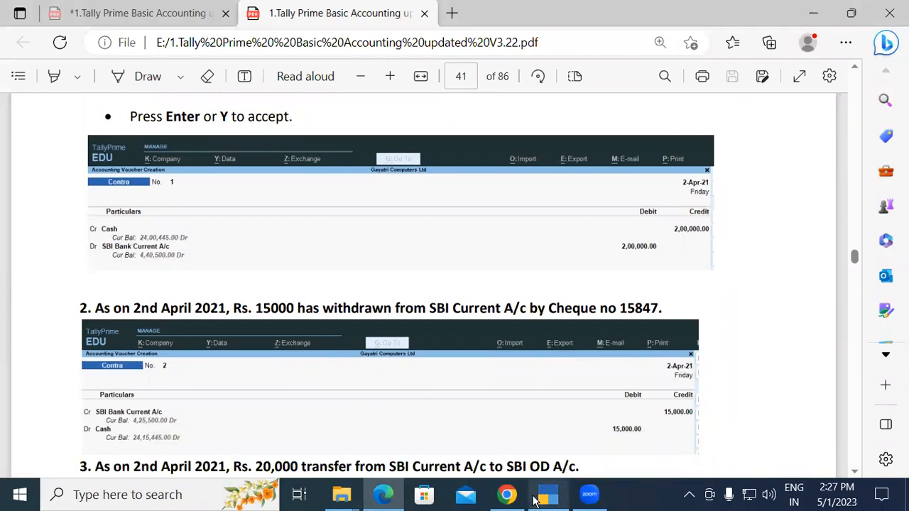
- Return to TallyPrime and accept the 2,00,000 debit to the SBI current account, opening its cash denominations
{"action": "key", "text": "alt+Tab"}
{"action": "key", "text": "Return"}
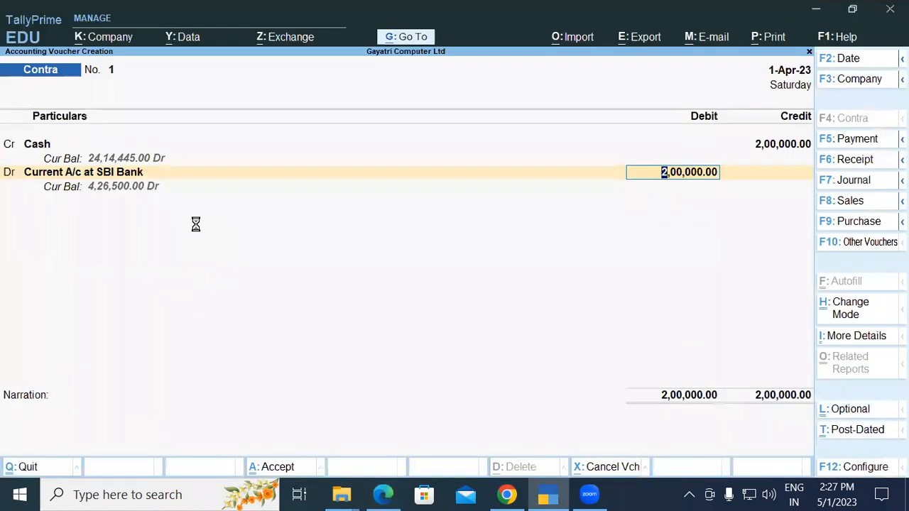
{"action": "key", "text": "Return"}
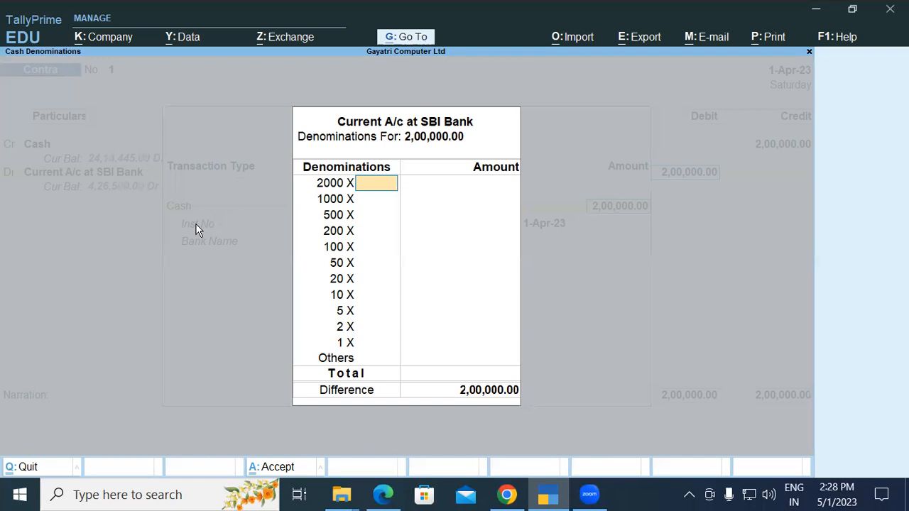
- Enter 50 as the count of 2000 notes and leave the other denominations blank
{"action": "type", "text": "50"}
{"action": "key", "text": "Return"}
{"action": "key", "text": "Return"}
{"action": "key", "text": "Return"}
{"action": "key", "text": "Return"}
{"action": "key", "text": "Return"}
{"action": "key", "text": "Return"}
{"action": "key", "text": "Return"}
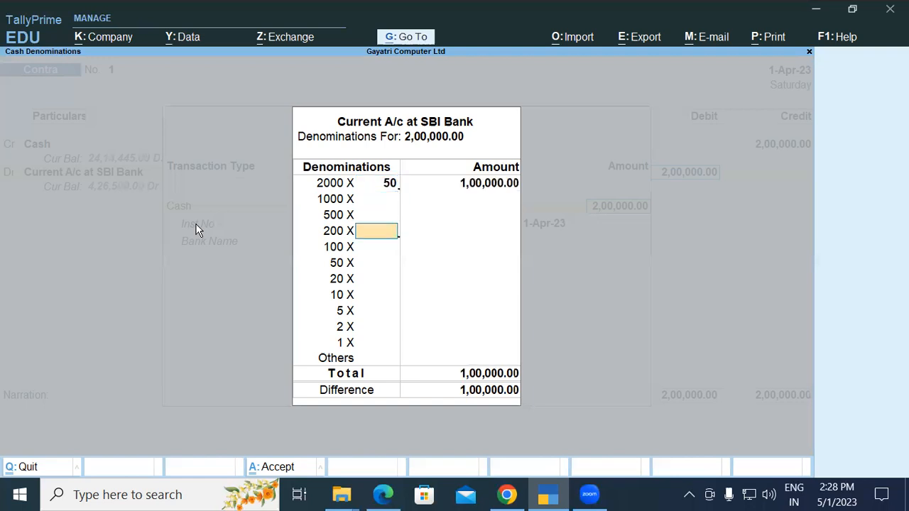
{"action": "key", "text": "Return"}
{"action": "key", "text": "Return"}
{"action": "key", "text": "Return"}
{"action": "key", "text": "Return"}
{"action": "key", "text": "Return"}
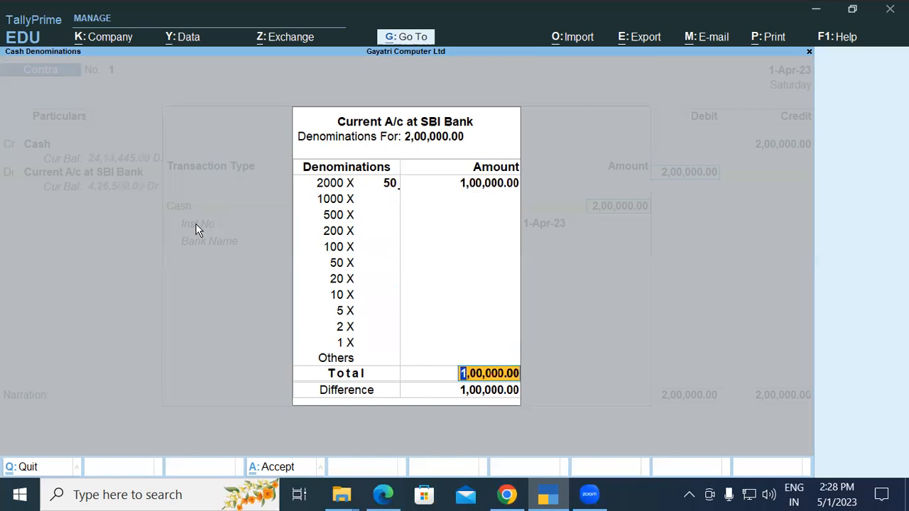
- Set the count of 2000 notes in the cash denominations to 100
{"action": "key", "text": "Up"}
{"action": "key", "text": "Up"}
{"action": "key", "text": "Up"}
{"action": "key", "text": "Up"}
{"action": "key", "text": "Up"}
{"action": "key", "text": "Up"}
{"action": "key", "text": "Up"}
{"action": "key", "text": "Up"}
{"action": "key", "text": "Up"}
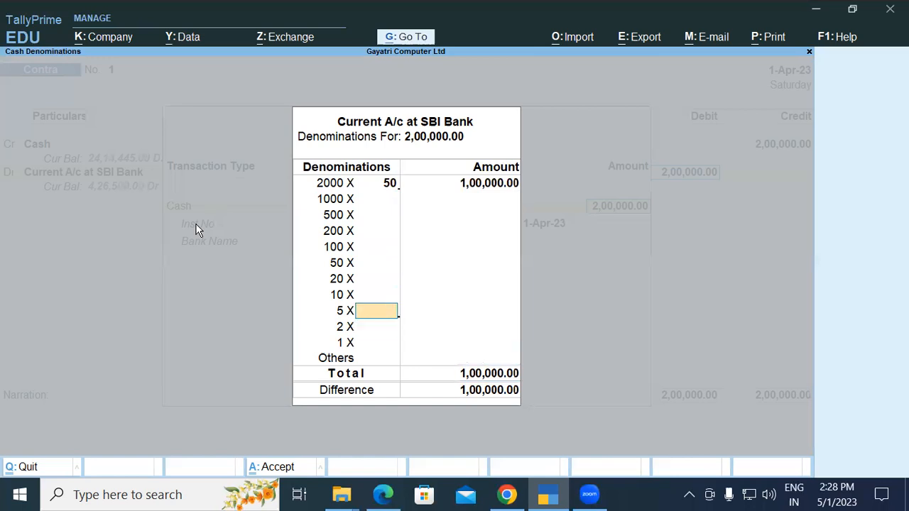
{"action": "key", "text": "Up"}
{"action": "key", "text": "Up"}
{"action": "key", "text": "Up"}
{"action": "type", "text": "100"}
{"action": "key", "text": "Return"}
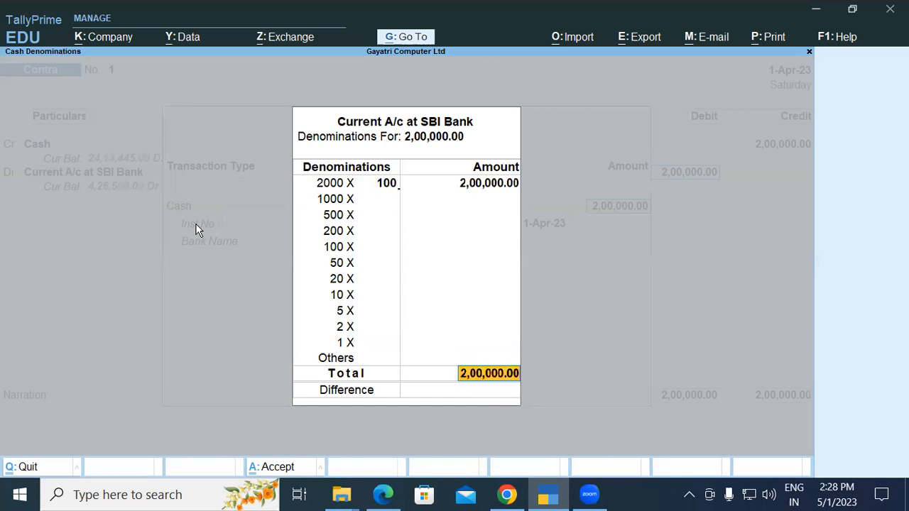
- Accept the cash denominations and save the contra voucher without a narration
{"action": "key", "text": "Return"}
{"action": "key", "text": "Return"}
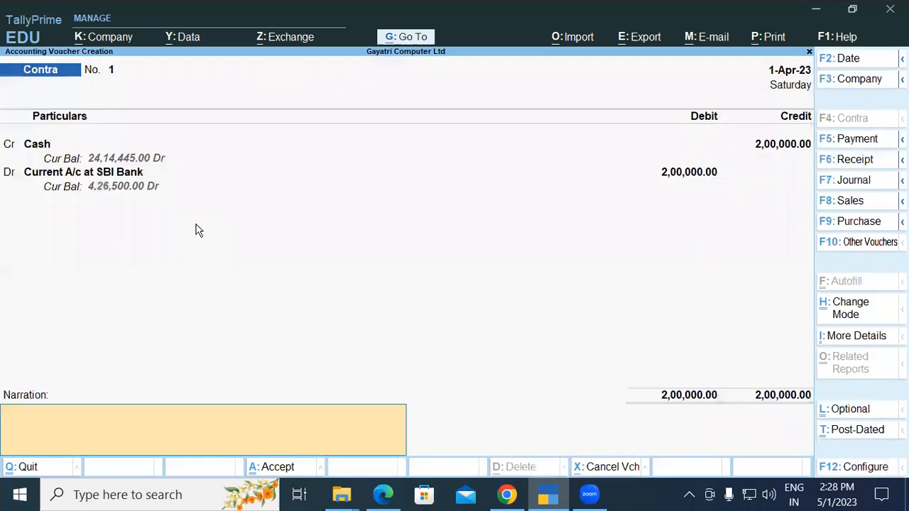
{"action": "key", "text": "Return"}
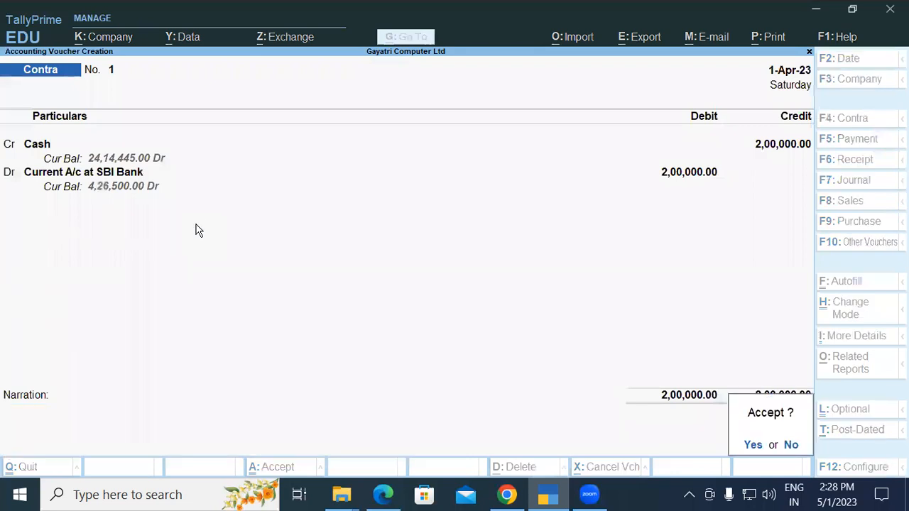
{"action": "key", "text": "Return"}
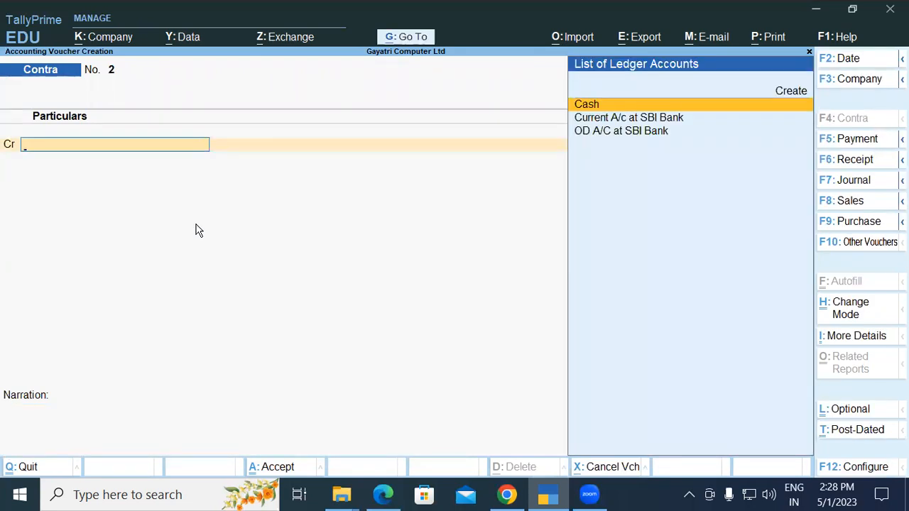
- Check the second contra example in the PDF notes in Edge and return to TallyPrime
{"action": "left_click", "coordinate": [384, 495]}
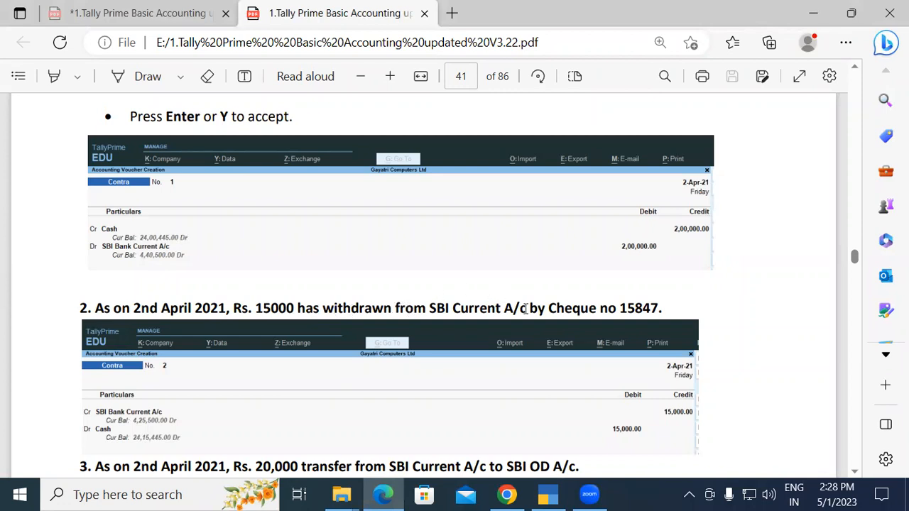
{"action": "left_click", "coordinate": [561, 499]}
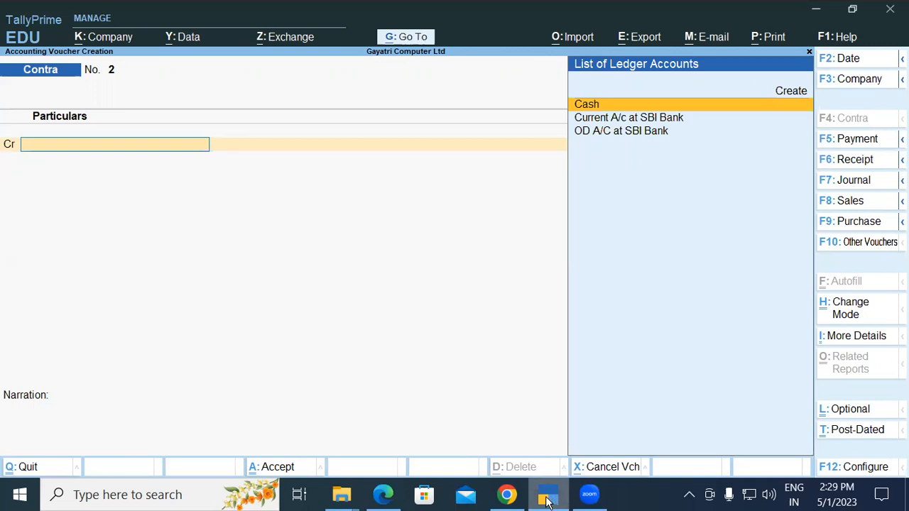
- Credit Current A/c at SBI Bank with 15000 in contra voucher 2 and keep Cheque as the transaction type
{"action": "key", "text": "Down"}
{"action": "key", "text": "Return"}
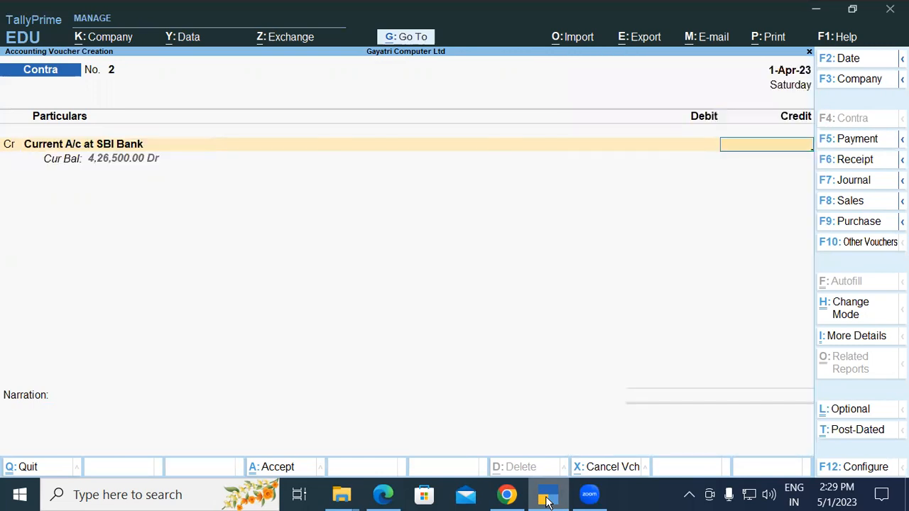
{"action": "type", "text": "15000"}
{"action": "key", "text": "Return"}
{"action": "key", "text": "Return"}
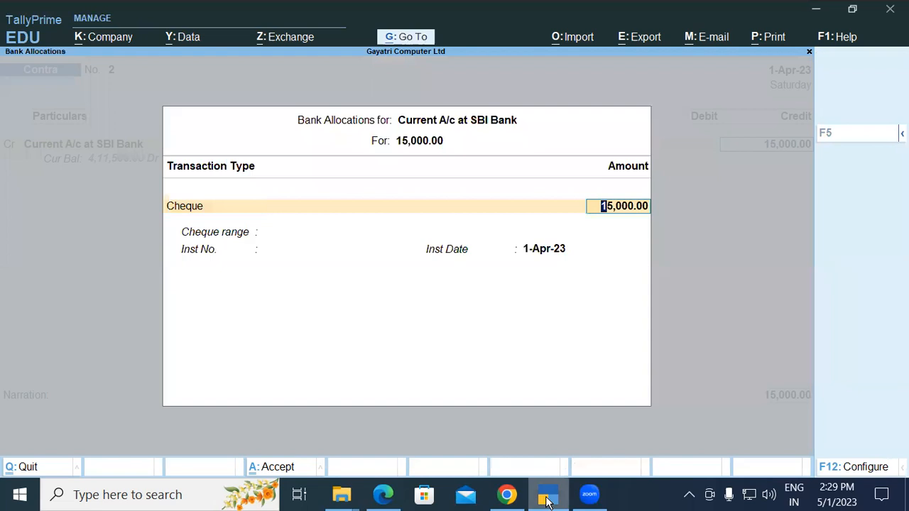
- Enter 15847 as the instrument number in the current account's bank allocation and accept the 1-Apr-23 instrument date
{"action": "key", "text": "Return"}
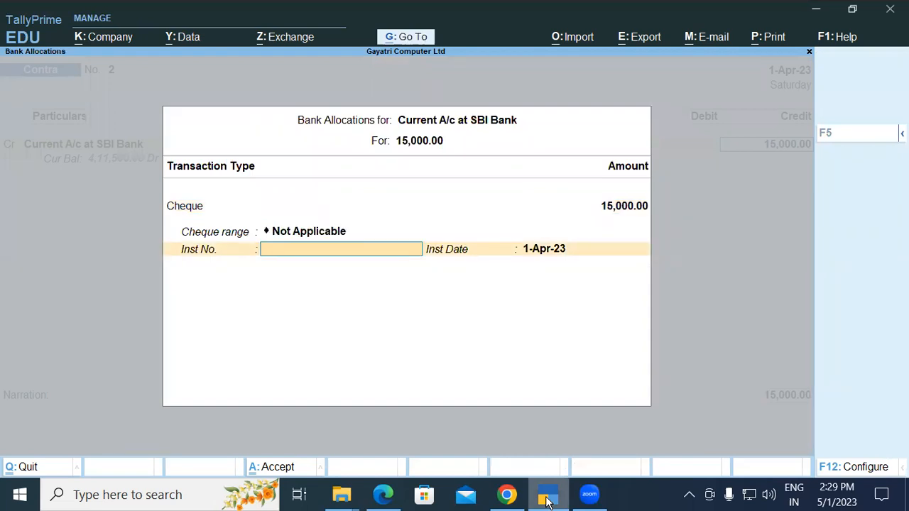
{"action": "type", "text": "1"}
{"action": "type", "text": "4"}
{"action": "key", "text": "BackSpace"}
{"action": "type", "text": "5847"}
{"action": "key", "text": "Return"}
{"action": "key", "text": "Return"}
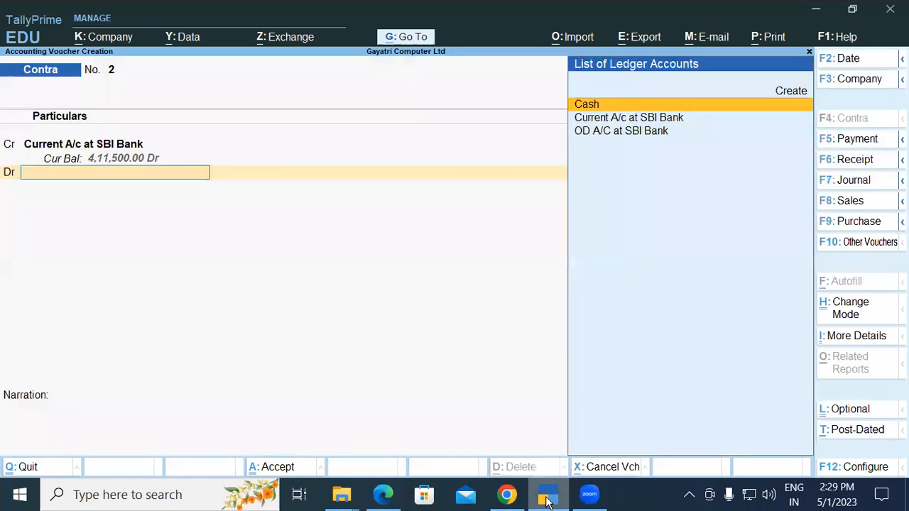
- Debit Cash with 15,000 and save the contra voucher without a narration
{"action": "key", "text": "Return"}
{"action": "key", "text": "Return"}
{"action": "key", "text": "Return"}
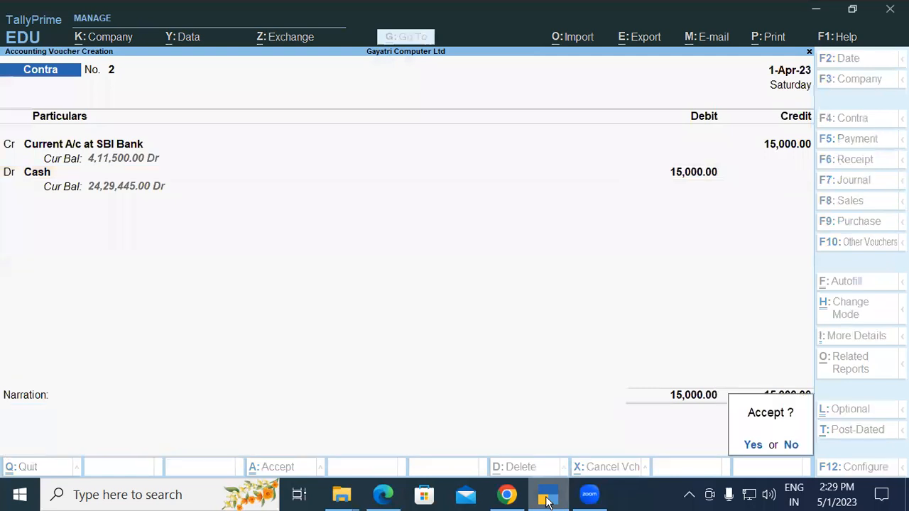
{"action": "key", "text": "Return"}
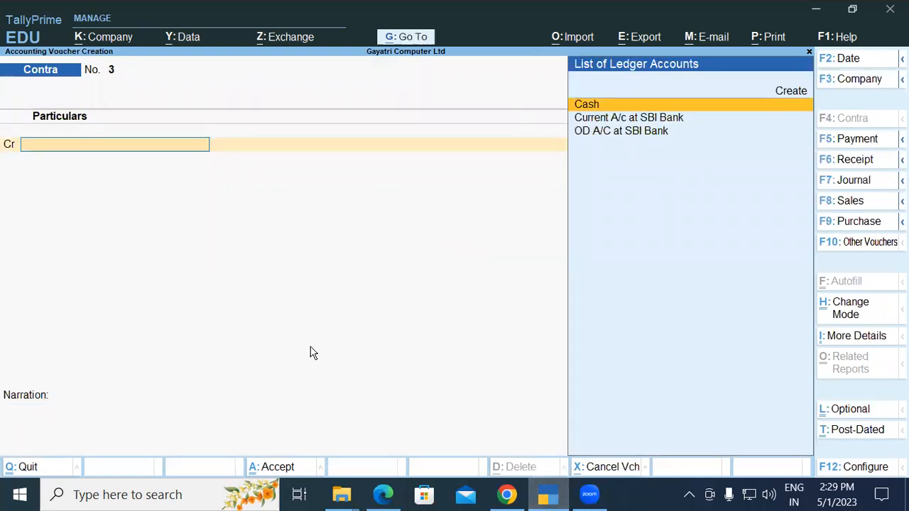
- Switch to the PDF notes in Edge and mark the third contra example with an arrow from SBI Current (cr) to SBI OD (dr)
{"action": "key", "text": "alt+Tab"}
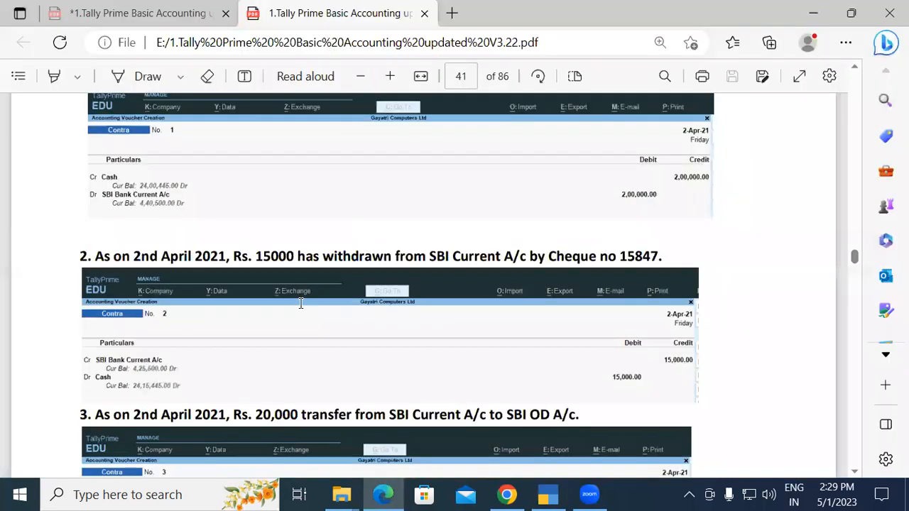
{"action": "scroll", "coordinate": [300, 303], "scroll_direction": "down", "scroll_amount": 3}
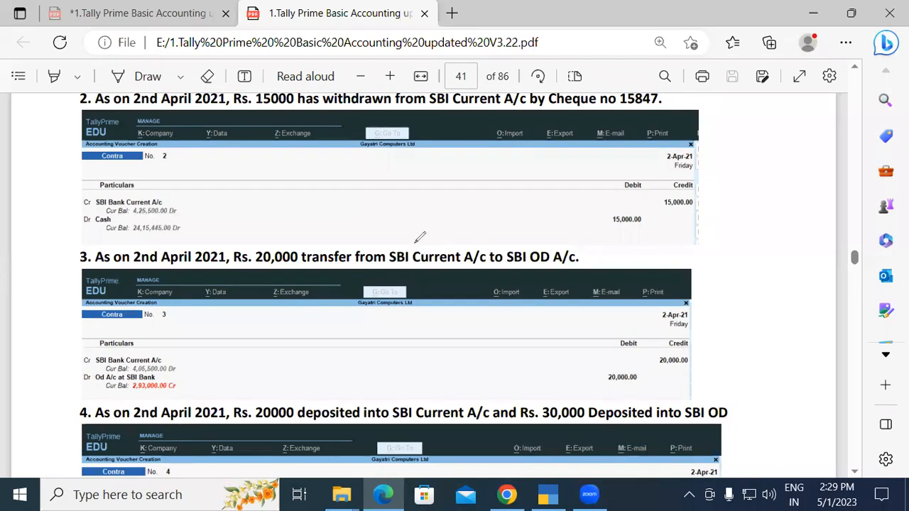
{"action": "mouse_move", "coordinate": [406, 250]}
{"action": "left_mouse_down"}
{"action": "mouse_move", "coordinate": [447, 201]}
{"action": "mouse_move", "coordinate": [512, 212]}
{"action": "mouse_move", "coordinate": [539, 246]}
{"action": "mouse_move", "coordinate": [548, 221]}
{"action": "left_mouse_up"}
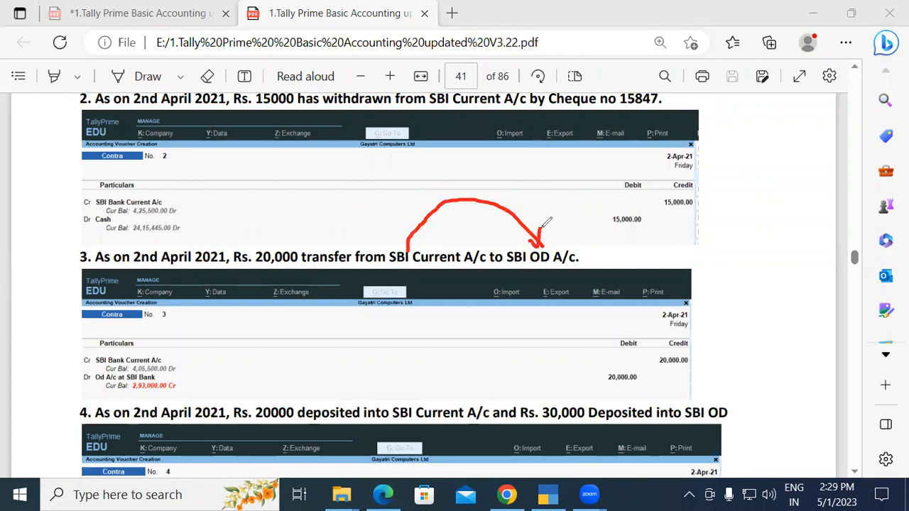
{"action": "mouse_move", "coordinate": [585, 261]}
{"action": "left_mouse_down"}
{"action": "mouse_move", "coordinate": [630, 256]}
{"action": "mouse_move", "coordinate": [648, 230]}
{"action": "left_mouse_up"}
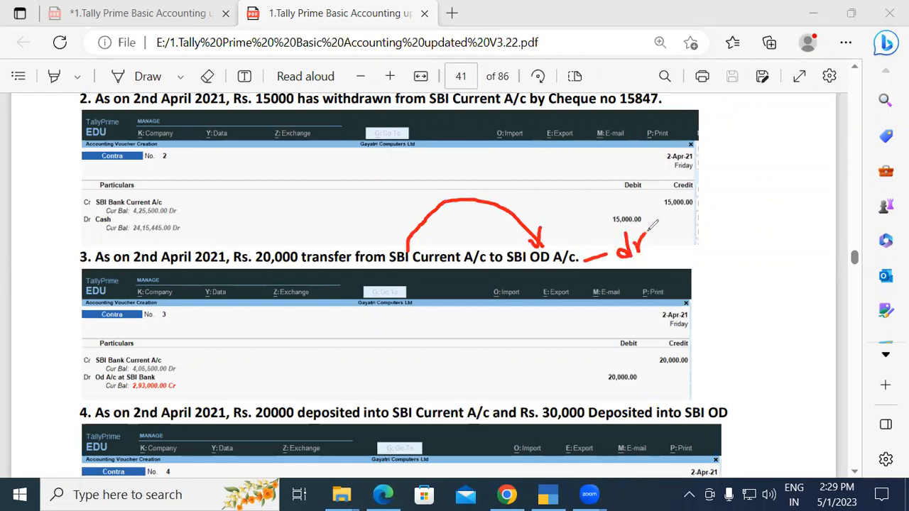
{"action": "mouse_move", "coordinate": [438, 232]}
{"action": "left_mouse_down"}
{"action": "mouse_move", "coordinate": [437, 244]}
{"action": "mouse_move", "coordinate": [458, 226]}
{"action": "left_mouse_up"}
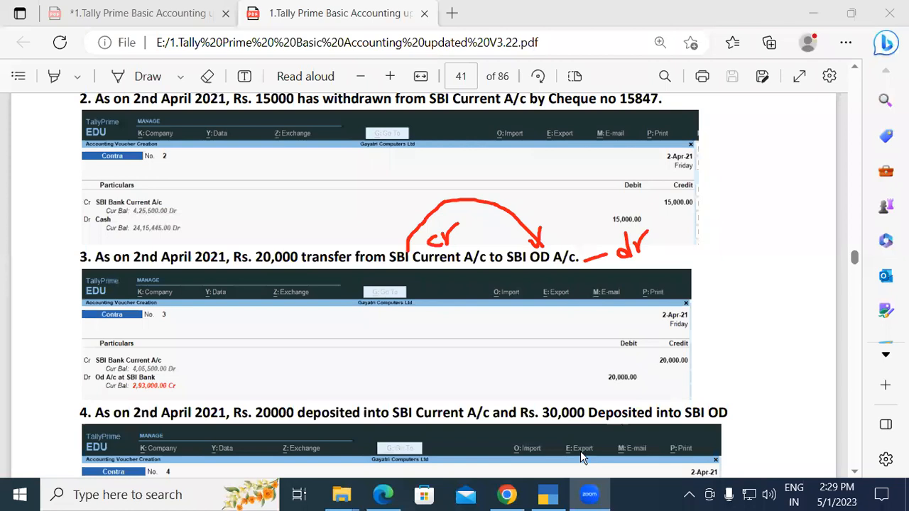
- Return to TallyPrime and choose Current A/c at SBI Bank as the credit ledger of contra voucher 3
{"action": "left_click", "coordinate": [541, 499]}
{"action": "key", "text": "Down"}
{"action": "key", "text": "Down"}
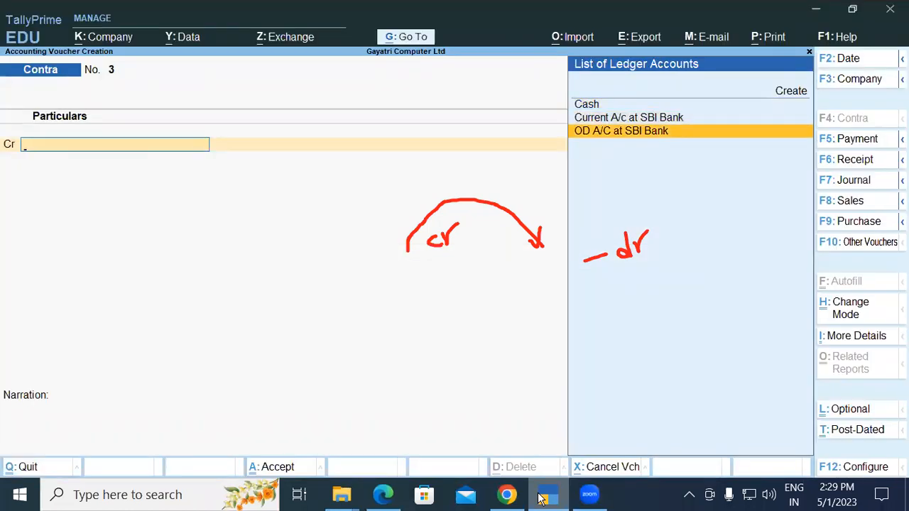
{"action": "key", "text": "Up"}
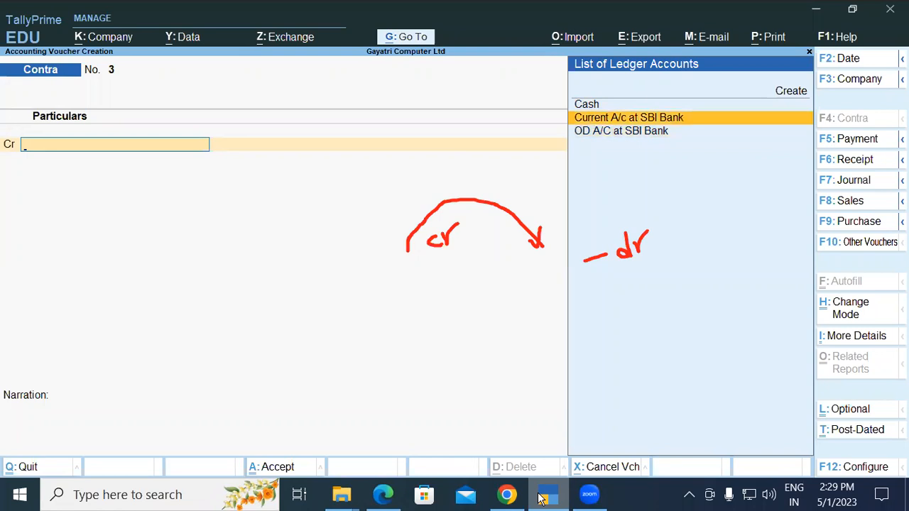
{"action": "key", "text": "Return"}
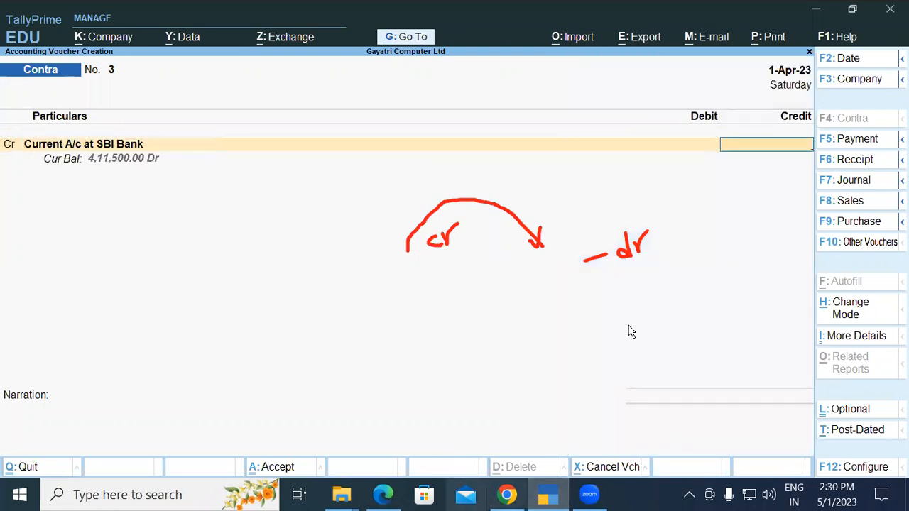
{"action": "left_click", "coordinate": [555, 501]}
{"action": "left_click", "coordinate": [555, 501]}
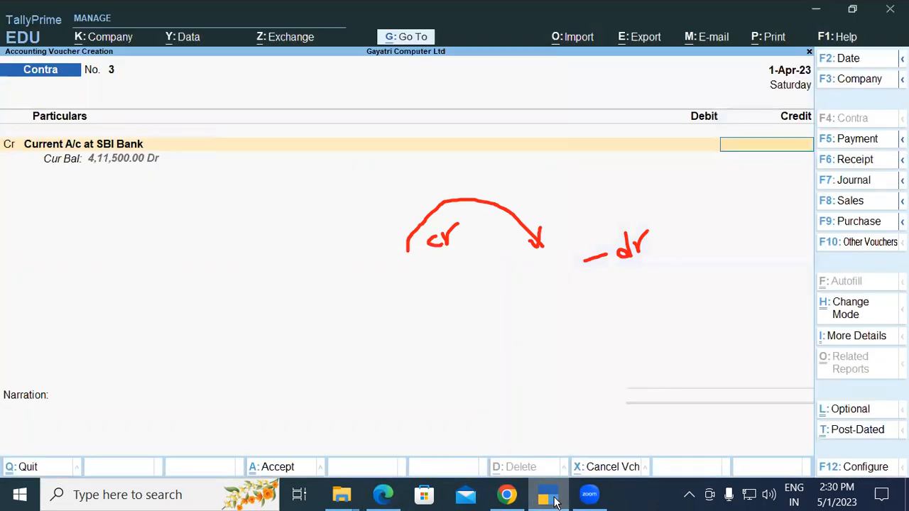
- Set the current account's credit to 20000 and accept its cheque allocation without an instrument number
{"action": "type", "text": "20000"}
{"action": "key", "text": "Return"}
{"action": "key", "text": "Return"}
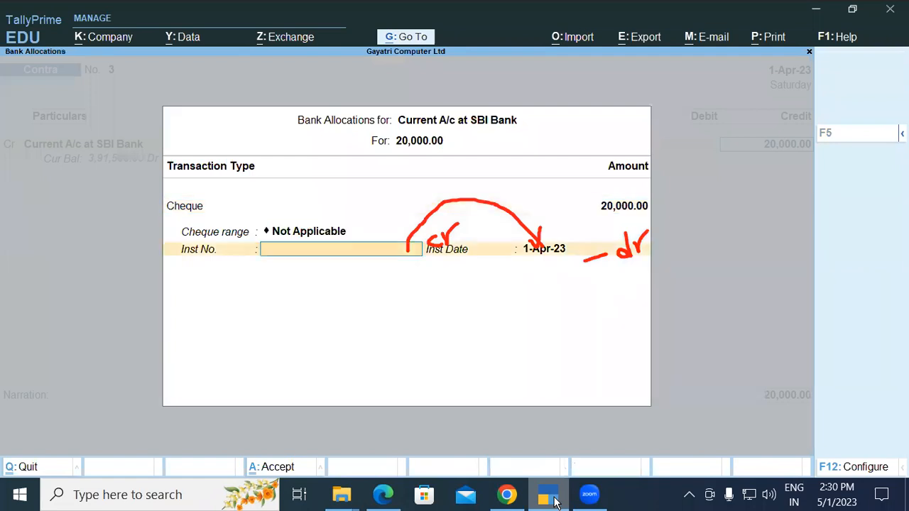
{"action": "key", "text": "Return"}
{"action": "key", "text": "Return"}
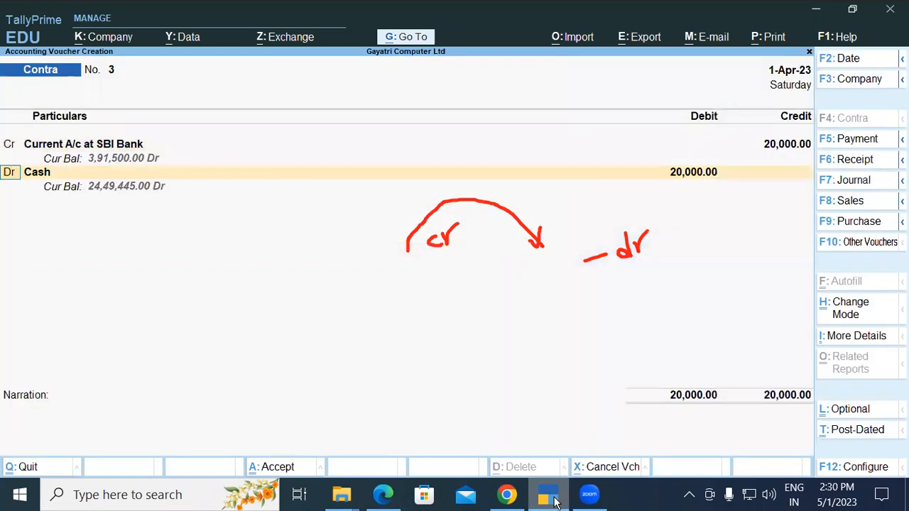
- Replace Cash with OD A/C at SBI Bank as the debit ledger of the contra voucher
{"action": "key", "text": "Return"}
{"action": "key", "text": "Down"}
{"action": "key", "text": "Down"}
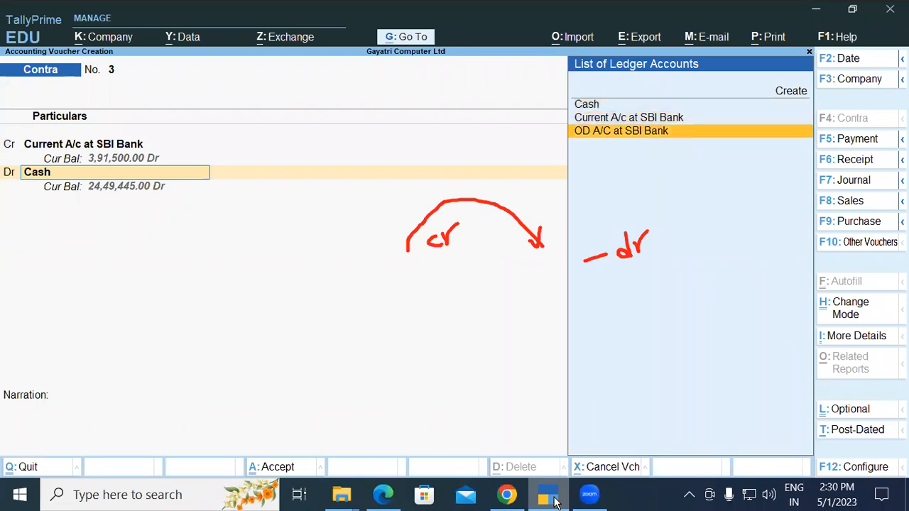
{"action": "key", "text": "Return"}
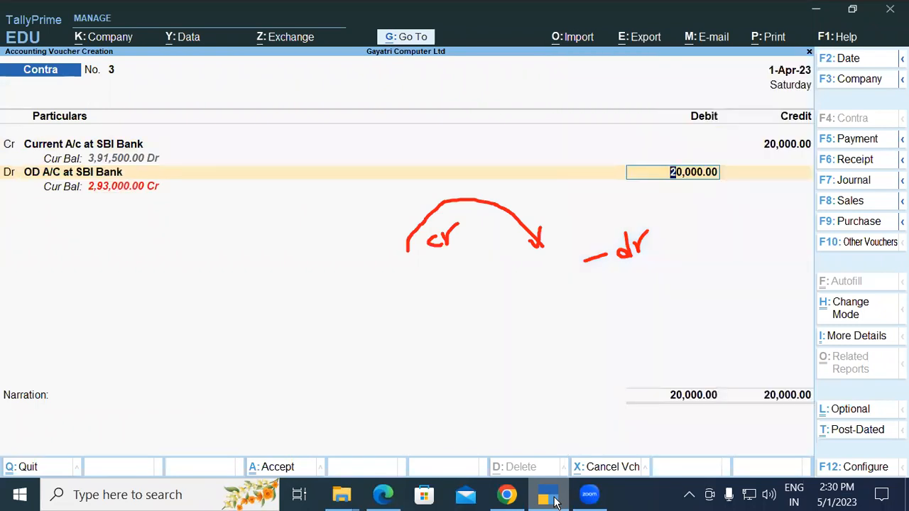
- Check the third contra example's OD balance in Edge, return to TallyPrime and accept the 20,000 debit
{"action": "left_click", "coordinate": [395, 501]}
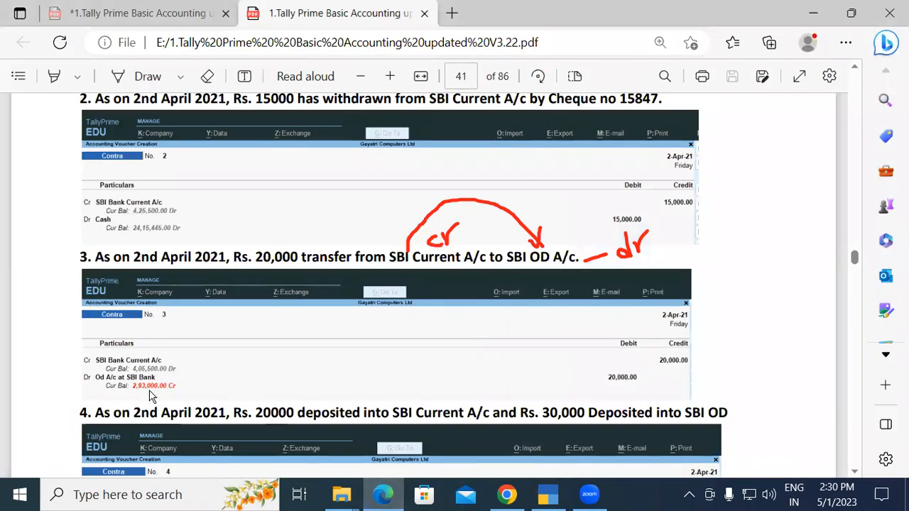
{"action": "left_click", "coordinate": [548, 496]}
{"action": "key", "text": "Return"}
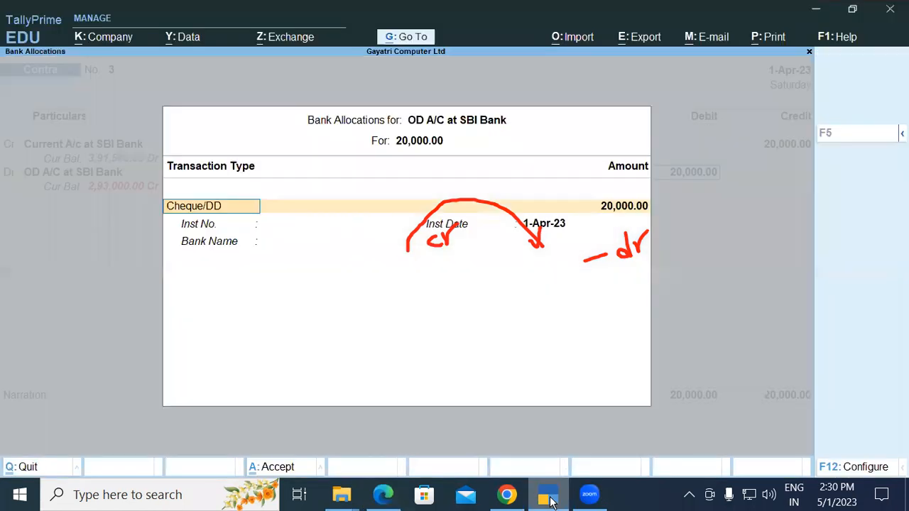
- Accept the OD account's Cheque/DD allocation with blank instrument number and bank name, and save the voucher without a narration
{"action": "key", "text": "Return"}
{"action": "key", "text": "Return"}
{"action": "key", "text": "Return"}
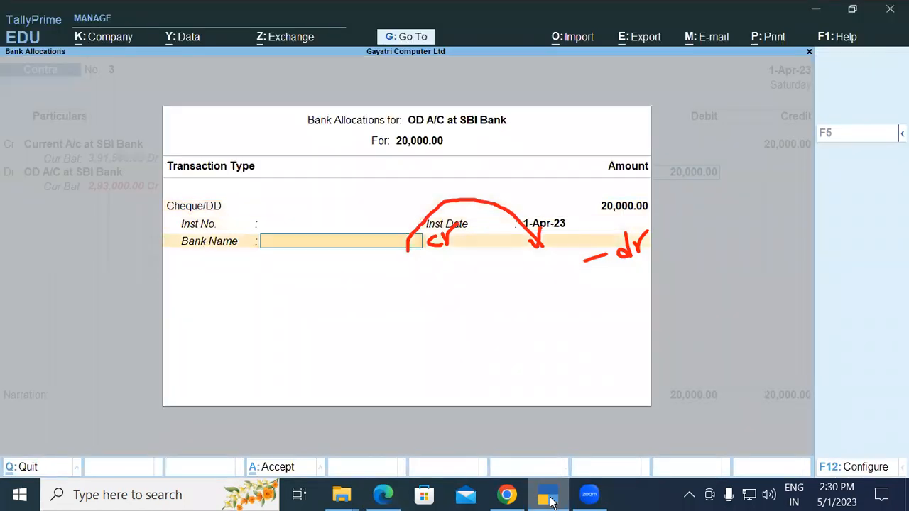
{"action": "key", "text": "Return"}
{"action": "key", "text": "Return"}
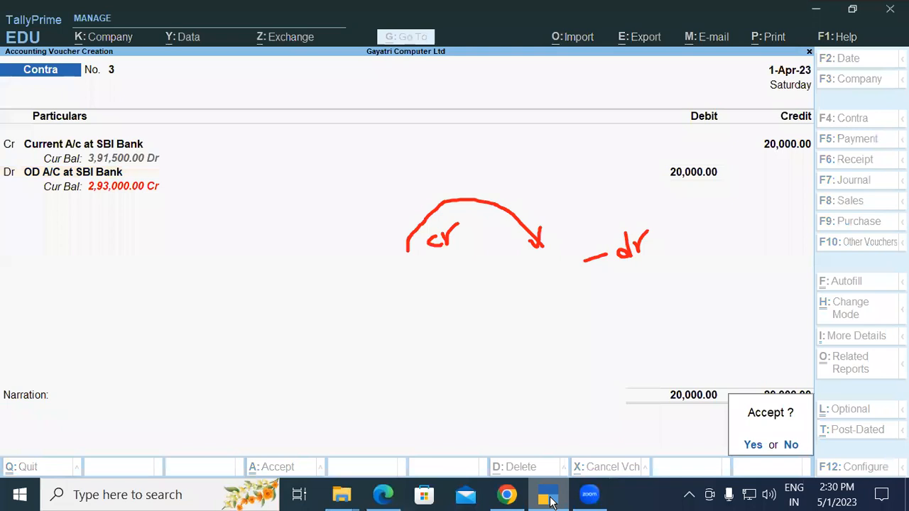
{"action": "key", "text": "Return"}
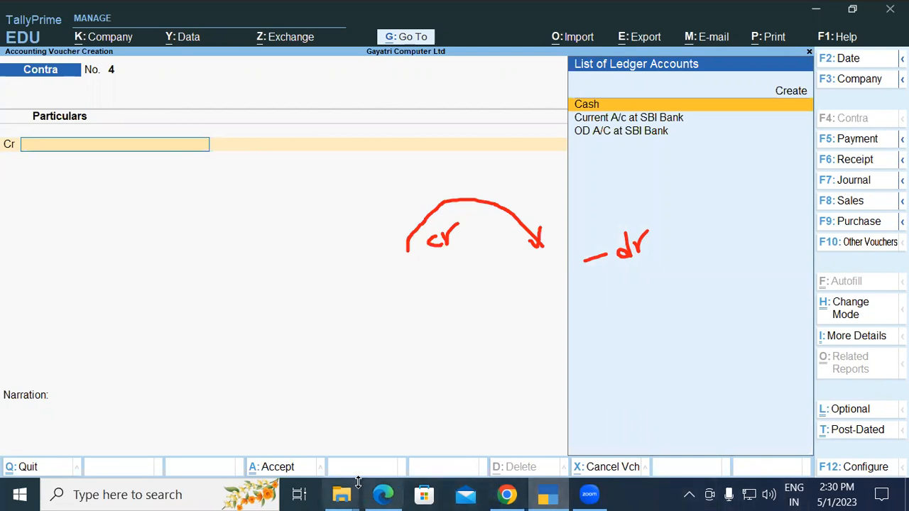
- Switch to the PDF notes in Edge and review the fourth contra example with deposits into SBI Current and SBI OD
{"action": "key", "text": "alt+Tab"}
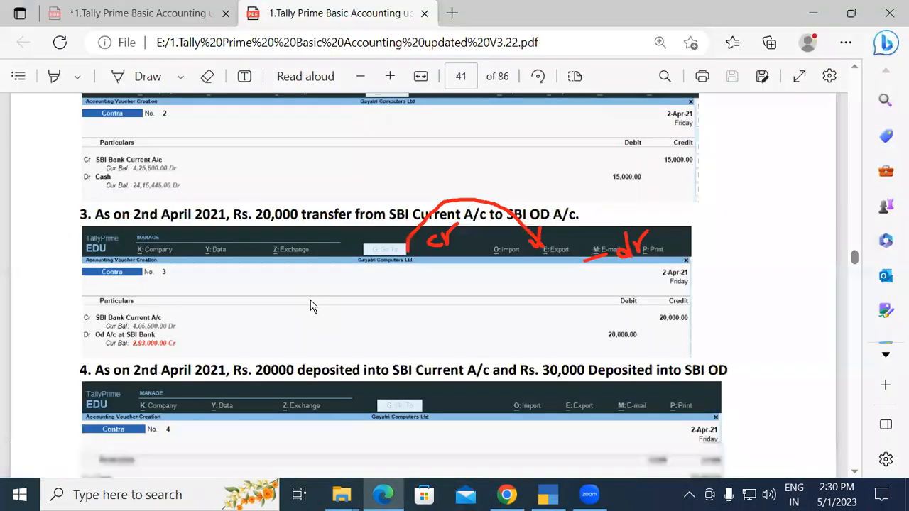
{"action": "scroll", "coordinate": [312, 306], "scroll_direction": "down", "scroll_amount": 2}
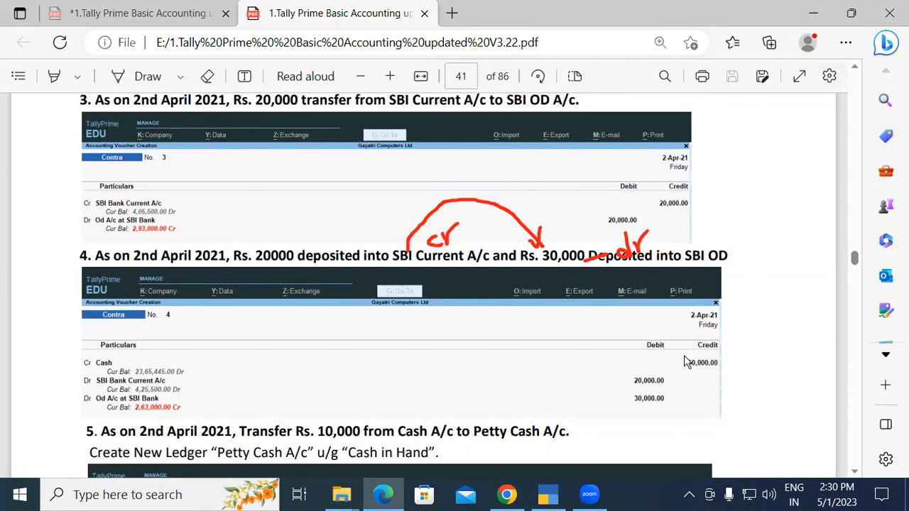
{"action": "scroll", "coordinate": [687, 362], "scroll_direction": "up", "scroll_amount": 3}
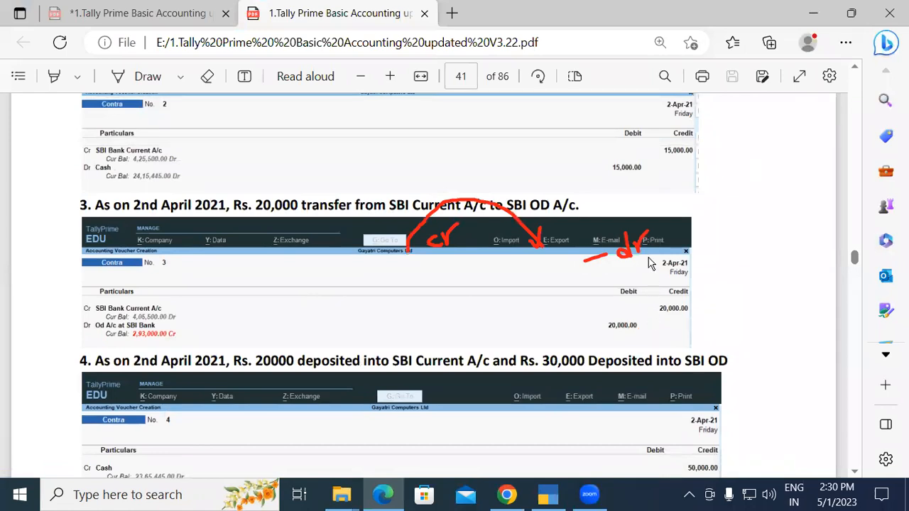
{"action": "left_click", "coordinate": [682, 416]}
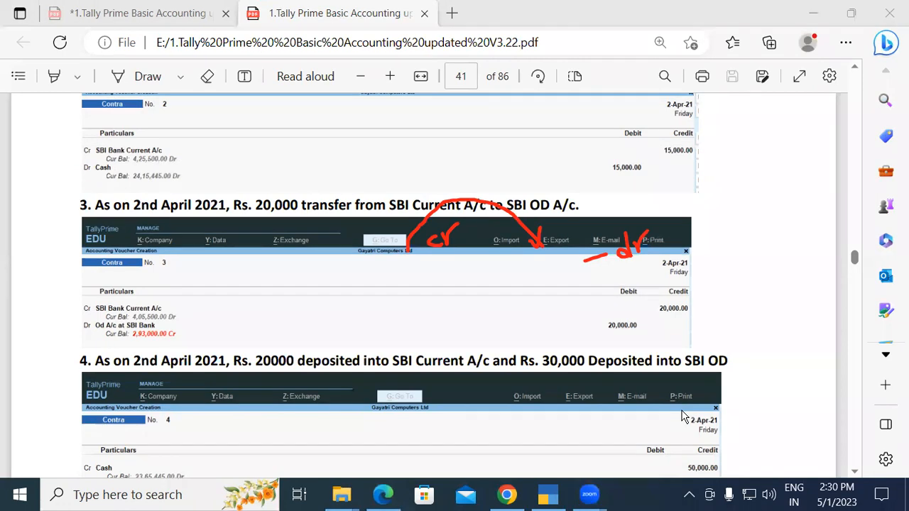
{"action": "left_click", "coordinate": [683, 417]}
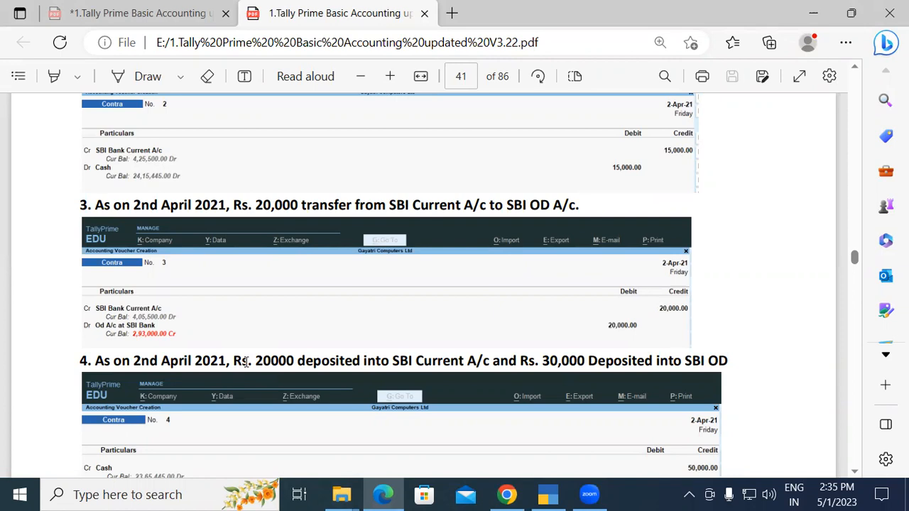
- Annotate the fourth contra example with dr beside both SBI accounts and the words "To cash", and clear the marks
{"action": "left_click", "coordinate": [557, 493]}
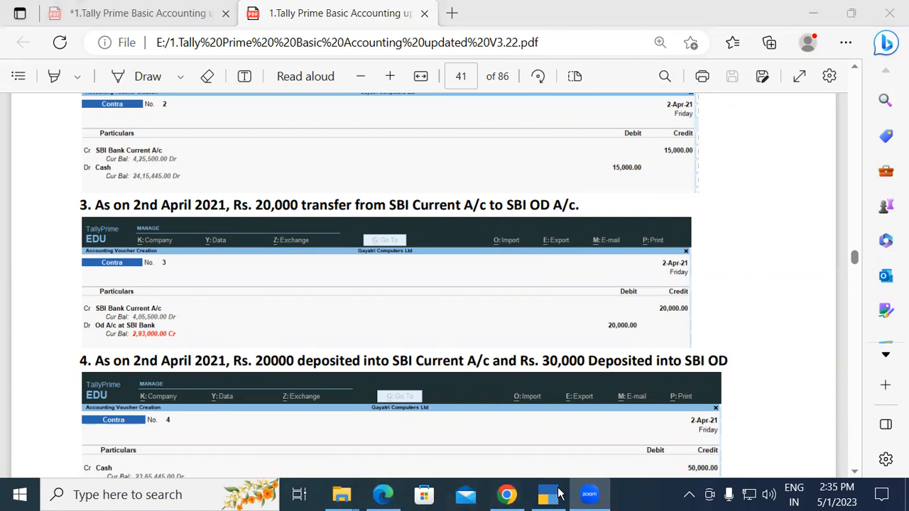
{"action": "left_click_drag", "start_coordinate": [403, 343], "coordinate": [425, 347]}
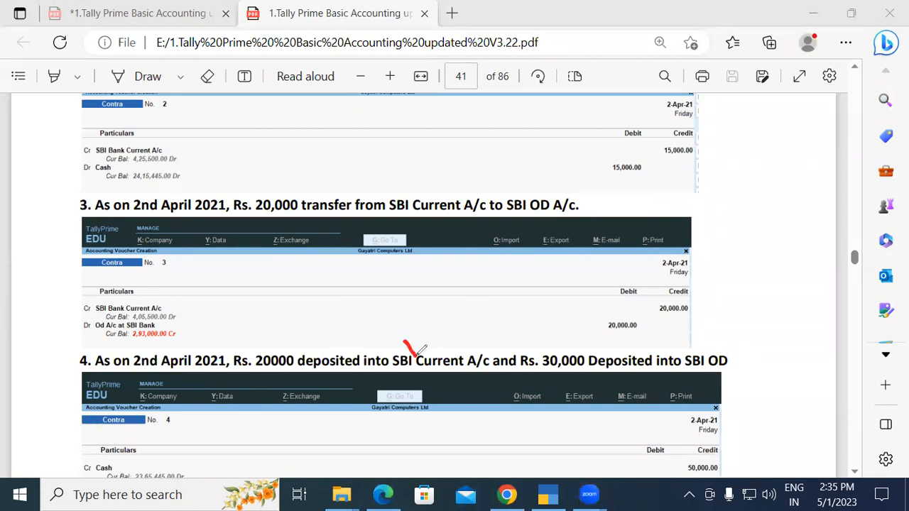
{"action": "left_click_drag", "start_coordinate": [628, 319], "coordinate": [668, 355]}
{"action": "mouse_move", "coordinate": [685, 305]}
{"action": "left_mouse_down"}
{"action": "mouse_move", "coordinate": [678, 334]}
{"action": "mouse_move", "coordinate": [690, 304]}
{"action": "mouse_move", "coordinate": [718, 302]}
{"action": "left_mouse_up"}
{"action": "mouse_move", "coordinate": [445, 324]}
{"action": "left_mouse_down"}
{"action": "mouse_move", "coordinate": [447, 346]}
{"action": "mouse_move", "coordinate": [464, 328]}
{"action": "left_mouse_up"}
{"action": "left_click_drag", "start_coordinate": [305, 241], "coordinate": [354, 230]}
{"action": "mouse_move", "coordinate": [336, 241]}
{"action": "left_mouse_down"}
{"action": "mouse_move", "coordinate": [338, 285]}
{"action": "mouse_move", "coordinate": [368, 273]}
{"action": "mouse_move", "coordinate": [349, 257]}
{"action": "mouse_move", "coordinate": [398, 239]}
{"action": "mouse_move", "coordinate": [413, 267]}
{"action": "mouse_move", "coordinate": [440, 261]}
{"action": "mouse_move", "coordinate": [458, 170]}
{"action": "mouse_move", "coordinate": [471, 213]}
{"action": "left_mouse_up"}
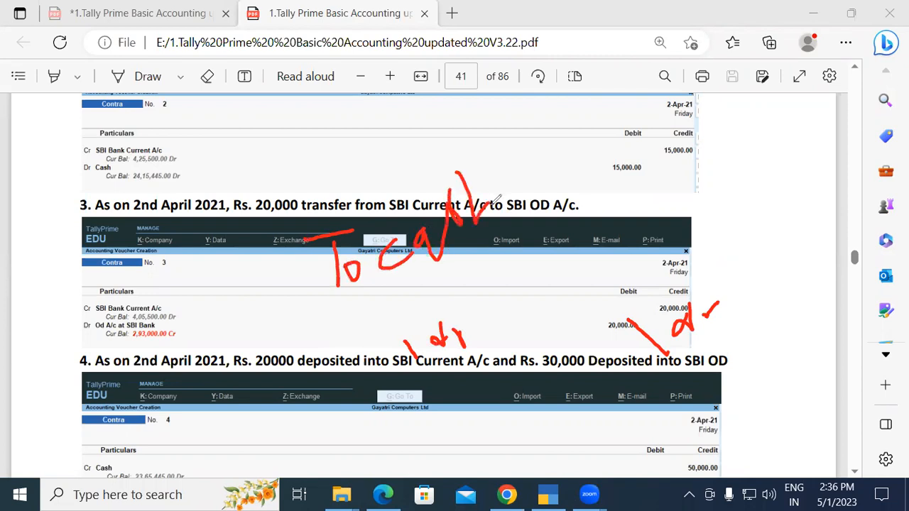
{"action": "left_click_drag", "start_coordinate": [446, 173], "coordinate": [493, 150]}
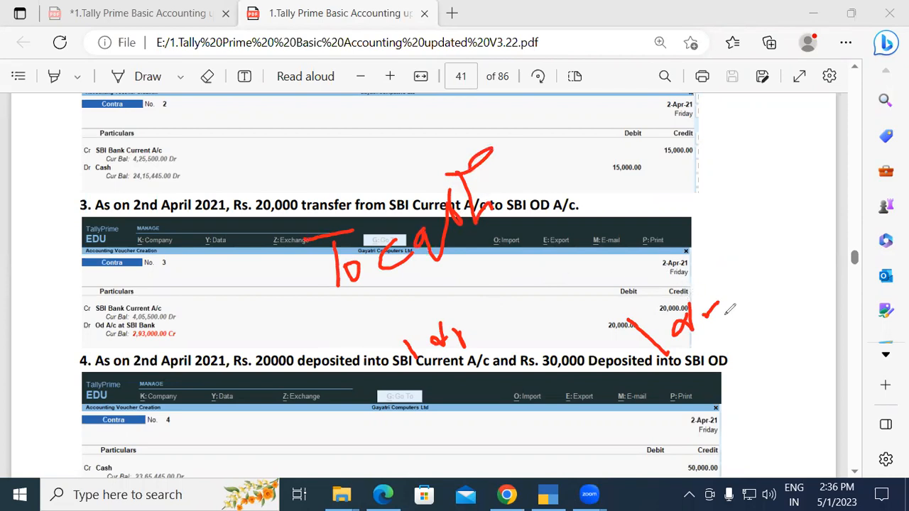
{"action": "mouse_move", "coordinate": [539, 151]}
{"action": "left_mouse_down"}
{"action": "mouse_move", "coordinate": [532, 185]}
{"action": "mouse_move", "coordinate": [508, 192]}
{"action": "left_mouse_up"}
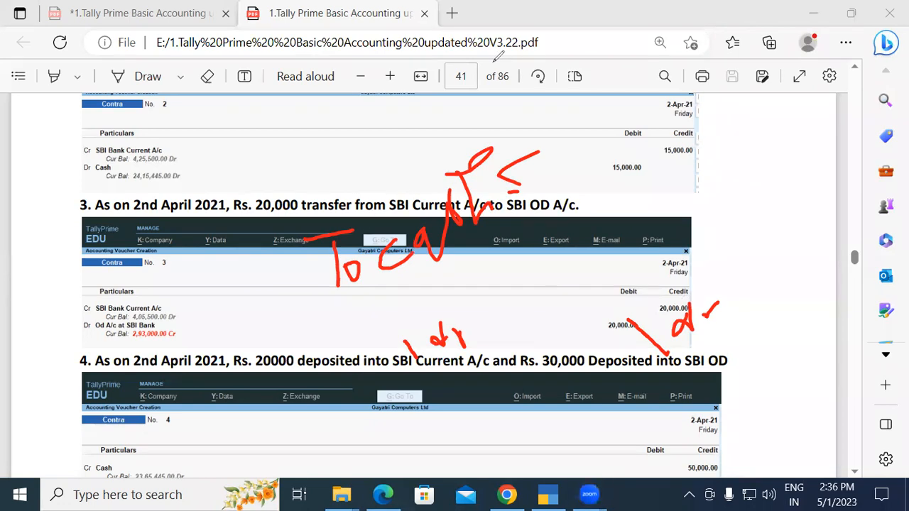
{"action": "left_click", "coordinate": [668, 134]}
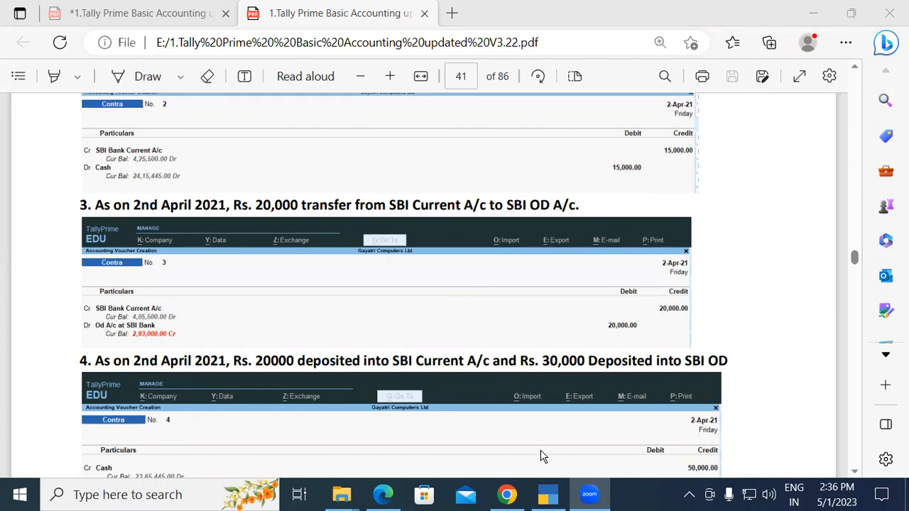
- Switch to TallyPrime, credit Cash with 50,000 and debit Current A/c at SBI Bank with 20,000 in contra voucher 4
{"action": "left_click", "coordinate": [562, 500]}
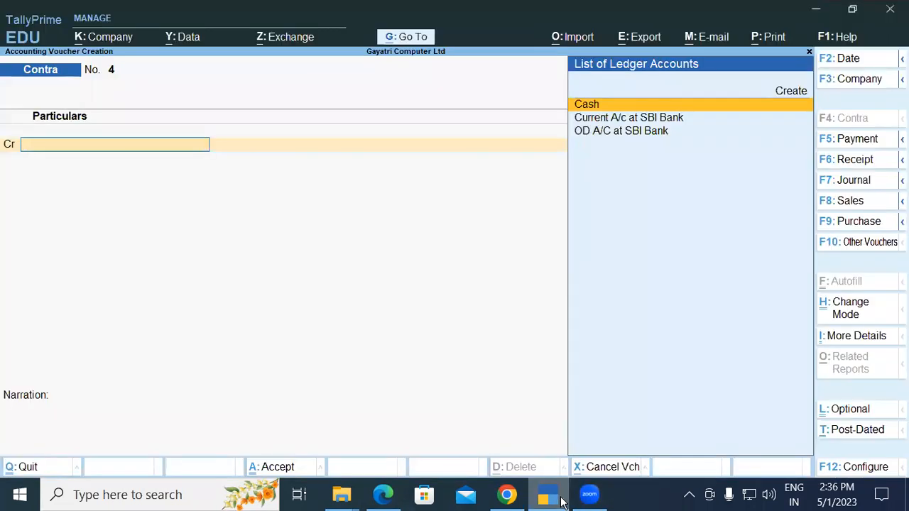
{"action": "key", "text": "Return"}
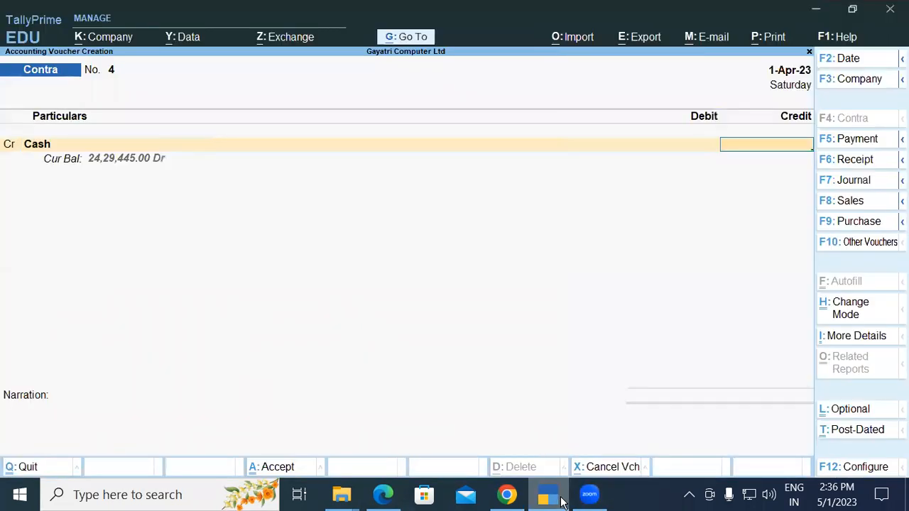
{"action": "type", "text": "50000"}
{"action": "key", "text": "Return"}
{"action": "key", "text": "Return"}
{"action": "key", "text": "Return"}
{"action": "type", "text": "20,000"}
{"action": "key", "text": "Return"}
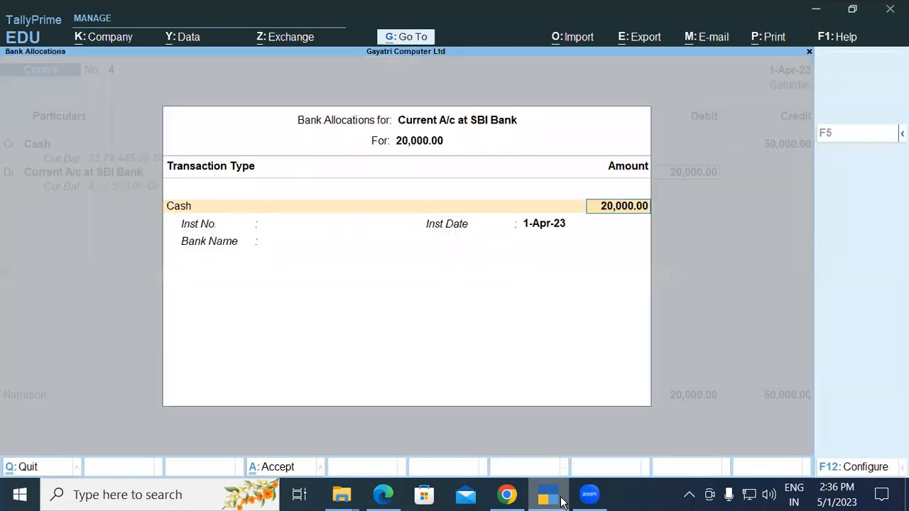
- Allocate the current account's 20,000 as Cash, entering 10 notes of 2000 in the denominations
{"action": "key", "text": "Return"}
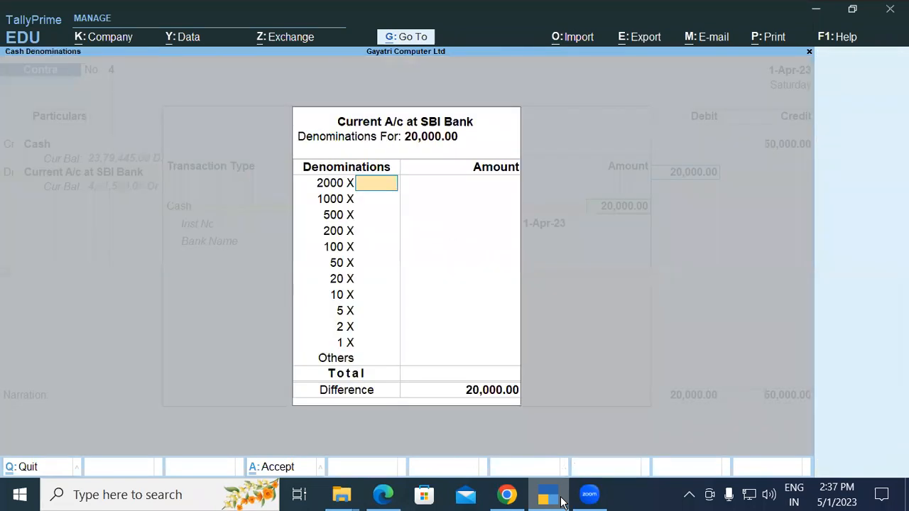
{"action": "type", "text": "10"}
{"action": "key", "text": "Return"}
{"action": "key", "text": "Return"}
{"action": "key", "text": "Return"}
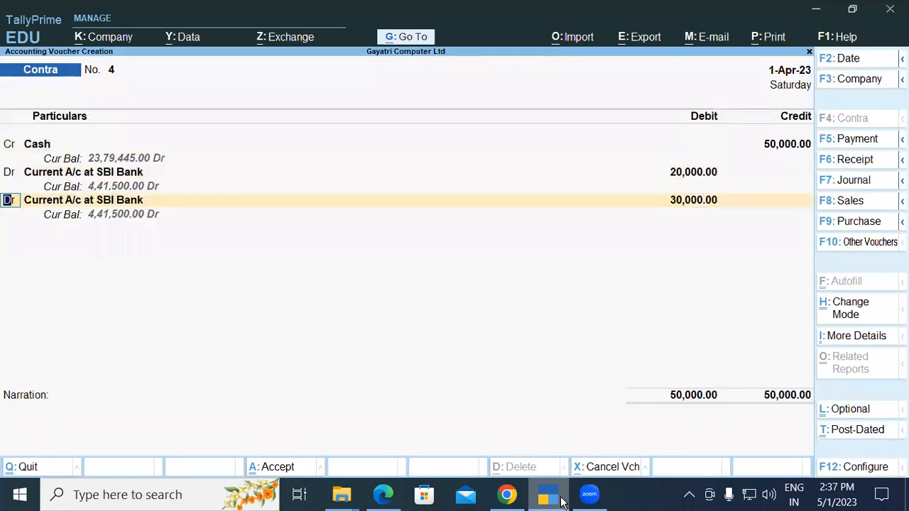
- Debit OD A/C at SBI Bank with 30,000 and allocate it as Cash with 15 notes of 2000
{"action": "key", "text": "Return"}
{"action": "key", "text": "Down"}
{"action": "key", "text": "Return"}
{"action": "key", "text": "Return"}
{"action": "key", "text": "Return"}
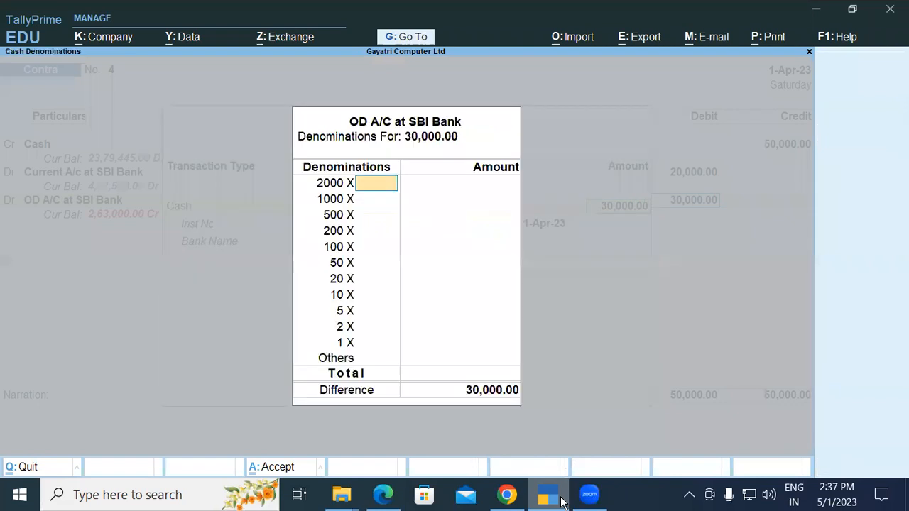
{"action": "type", "text": "15"}
{"action": "key", "text": "Return"}
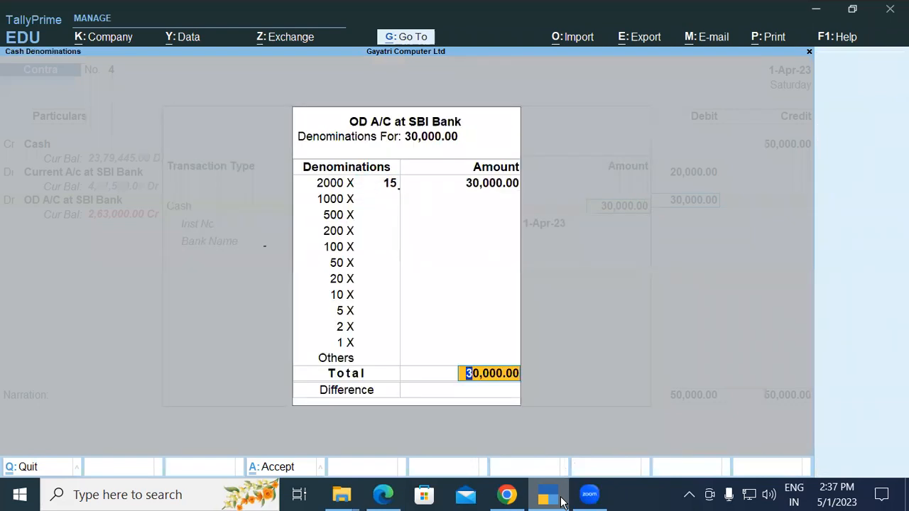
{"action": "key", "text": "Return"}
{"action": "key", "text": "Return"}
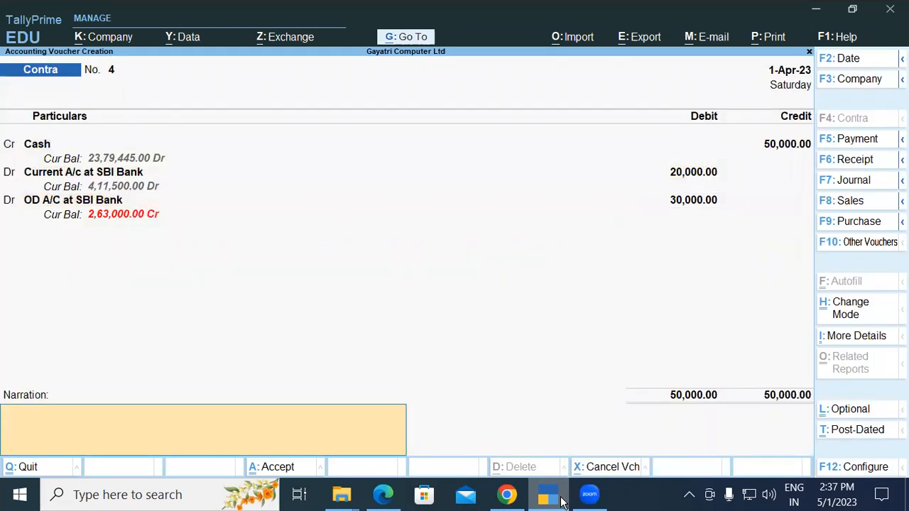
- Compare the entry with the fourth contra example in Edge, return to TallyPrime and save the voucher without a narration
{"action": "left_click", "coordinate": [517, 499]}
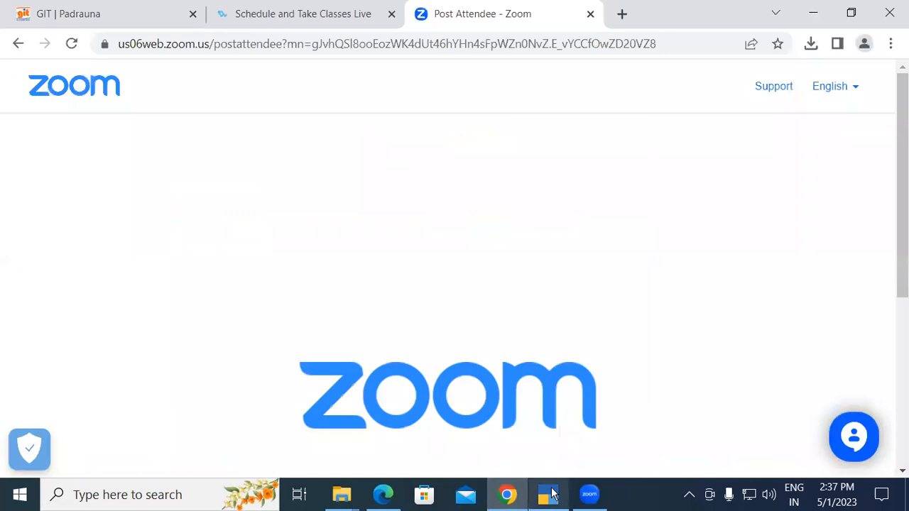
{"action": "left_click", "coordinate": [380, 488]}
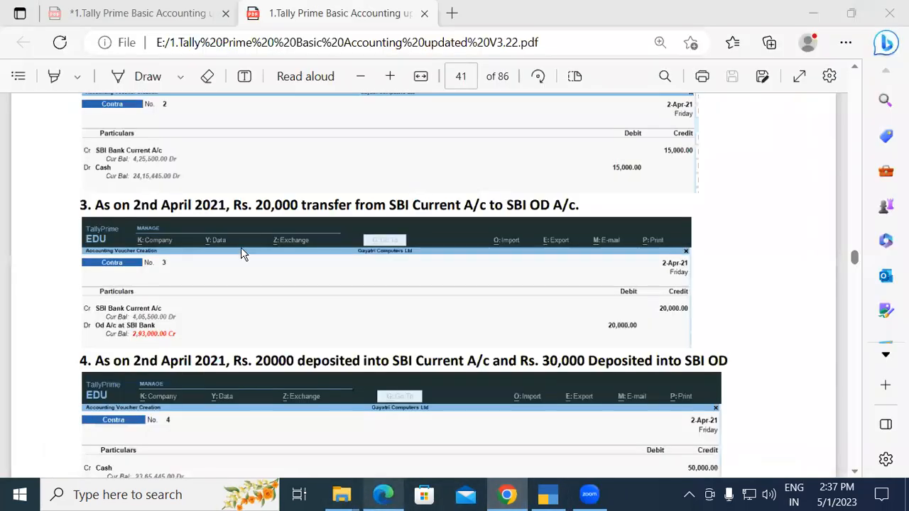
{"action": "scroll", "coordinate": [195, 395], "scroll_direction": "down", "scroll_amount": 4}
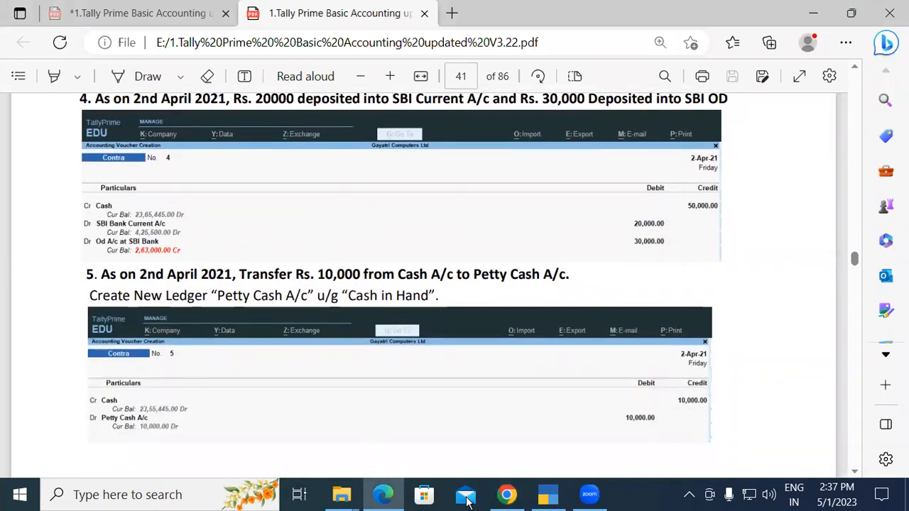
{"action": "left_click", "coordinate": [548, 495]}
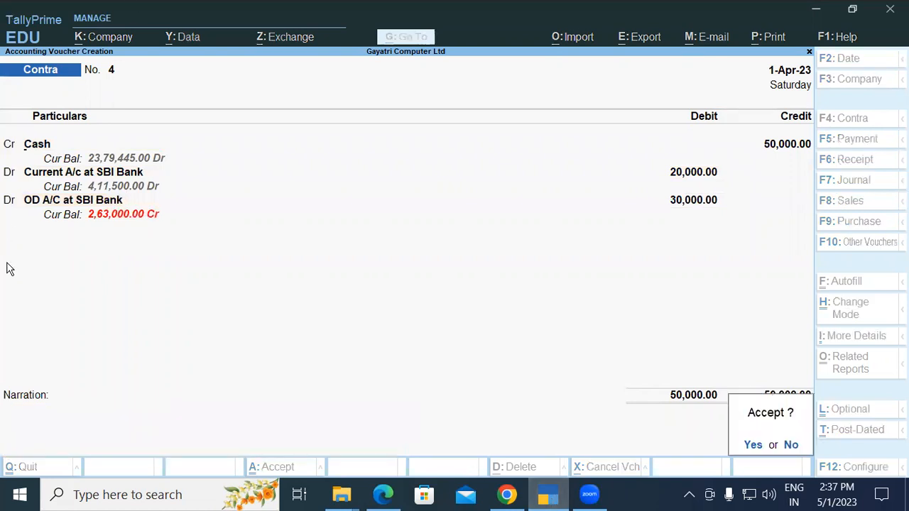
{"action": "key", "text": "Return"}
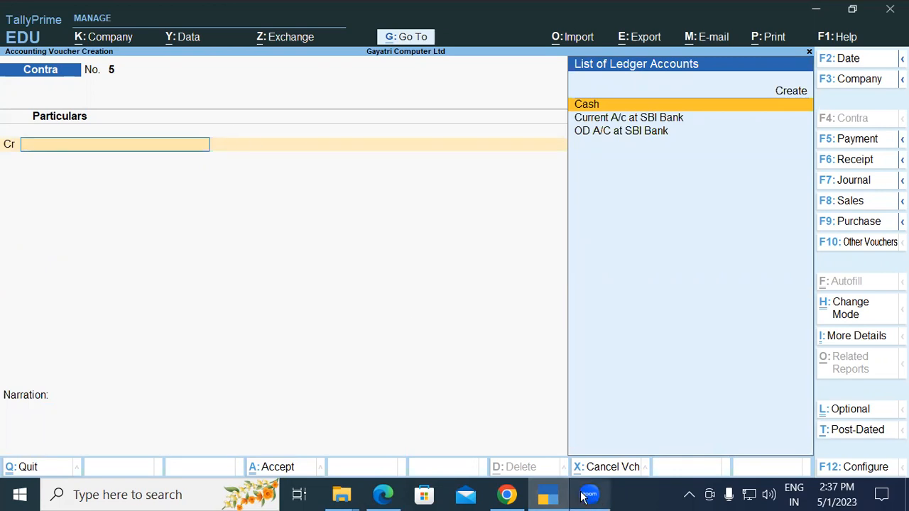
- Annotate the blank voucher with -263000, an underline, SBI and OD labels, and a curved arrow pointing to the number
{"action": "left_click_drag", "start_coordinate": [289, 333], "coordinate": [342, 311]}
{"action": "mouse_move", "coordinate": [345, 280]}
{"action": "left_mouse_down"}
{"action": "mouse_move", "coordinate": [362, 298]}
{"action": "mouse_move", "coordinate": [345, 292]}
{"action": "left_mouse_up"}
{"action": "mouse_move", "coordinate": [365, 261]}
{"action": "left_mouse_down"}
{"action": "mouse_move", "coordinate": [383, 248]}
{"action": "mouse_move", "coordinate": [392, 279]}
{"action": "mouse_move", "coordinate": [380, 291]}
{"action": "left_mouse_up"}
{"action": "mouse_move", "coordinate": [411, 246]}
{"action": "left_mouse_down"}
{"action": "mouse_move", "coordinate": [406, 272]}
{"action": "mouse_move", "coordinate": [416, 247]}
{"action": "mouse_move", "coordinate": [437, 252]}
{"action": "mouse_move", "coordinate": [444, 224]}
{"action": "mouse_move", "coordinate": [476, 234]}
{"action": "mouse_move", "coordinate": [458, 233]}
{"action": "left_mouse_up"}
{"action": "left_click_drag", "start_coordinate": [304, 363], "coordinate": [488, 252]}
{"action": "mouse_move", "coordinate": [371, 339]}
{"action": "left_mouse_down"}
{"action": "mouse_move", "coordinate": [323, 354]}
{"action": "mouse_move", "coordinate": [318, 408]}
{"action": "mouse_move", "coordinate": [392, 372]}
{"action": "mouse_move", "coordinate": [387, 341]}
{"action": "mouse_move", "coordinate": [409, 320]}
{"action": "mouse_move", "coordinate": [401, 355]}
{"action": "mouse_move", "coordinate": [434, 348]}
{"action": "left_mouse_up"}
{"action": "mouse_move", "coordinate": [486, 264]}
{"action": "left_mouse_down"}
{"action": "mouse_move", "coordinate": [470, 306]}
{"action": "mouse_move", "coordinate": [490, 264]}
{"action": "mouse_move", "coordinate": [545, 241]}
{"action": "mouse_move", "coordinate": [533, 260]}
{"action": "left_mouse_up"}
{"action": "left_click_drag", "start_coordinate": [181, 247], "coordinate": [259, 202]}
{"action": "mouse_move", "coordinate": [325, 194]}
{"action": "left_mouse_down"}
{"action": "mouse_move", "coordinate": [341, 182]}
{"action": "mouse_move", "coordinate": [369, 199]}
{"action": "mouse_move", "coordinate": [296, 233]}
{"action": "left_mouse_up"}
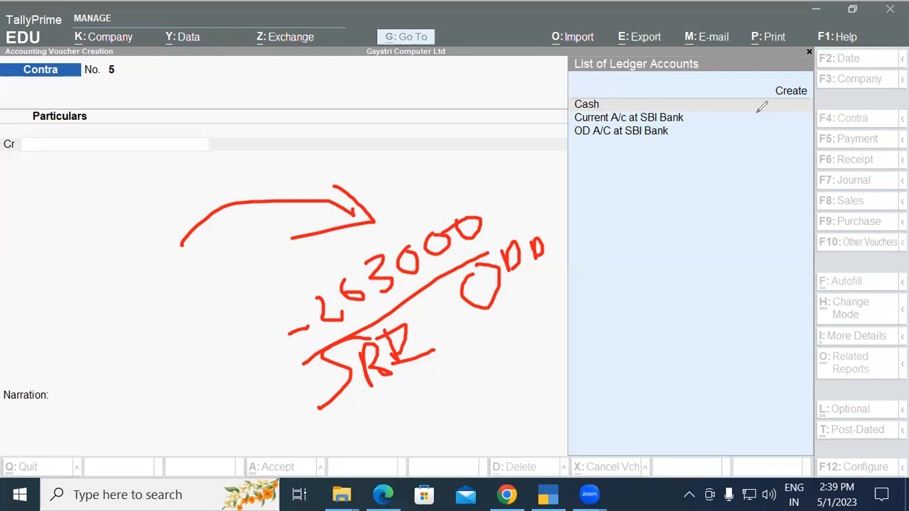
- Annotate -15 with a curved arrow over the ledger list area and -5 near the window's upper corner
{"action": "left_click_drag", "start_coordinate": [660, 304], "coordinate": [694, 271]}
{"action": "left_click_drag", "start_coordinate": [719, 239], "coordinate": [721, 281]}
{"action": "left_click_drag", "start_coordinate": [745, 220], "coordinate": [757, 264]}
{"action": "left_click", "coordinate": [588, 168]}
{"action": "left_click_drag", "start_coordinate": [589, 168], "coordinate": [683, 208]}
{"action": "mouse_move", "coordinate": [676, 157]}
{"action": "left_mouse_down"}
{"action": "mouse_move", "coordinate": [699, 200]}
{"action": "mouse_move", "coordinate": [667, 224]}
{"action": "left_mouse_up"}
{"action": "mouse_move", "coordinate": [826, 111]}
{"action": "left_mouse_down"}
{"action": "mouse_move", "coordinate": [870, 81]}
{"action": "mouse_move", "coordinate": [885, 89]}
{"action": "mouse_move", "coordinate": [872, 53]}
{"action": "mouse_move", "coordinate": [905, 21]}
{"action": "left_mouse_up"}
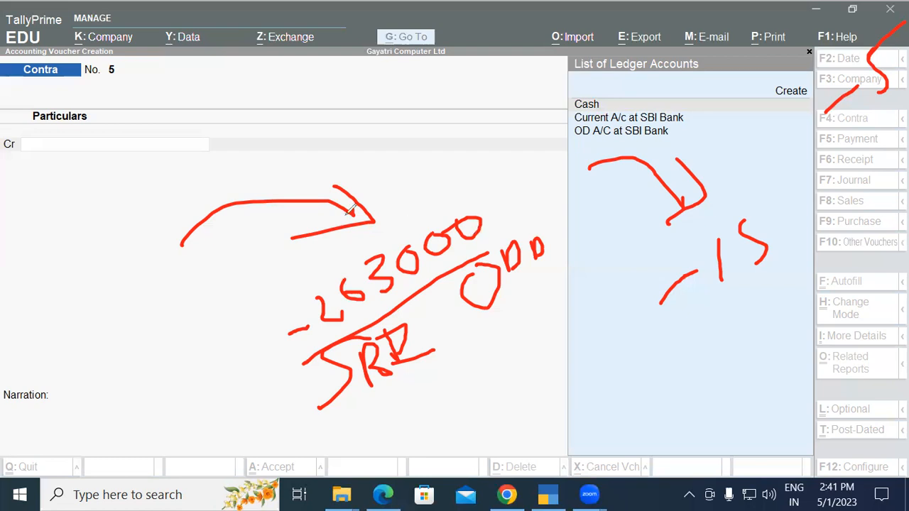
- Draw further arrows around -263000, add another -5 and -15, clear all marks and return to the credit ledger field
{"action": "mouse_move", "coordinate": [304, 267]}
{"action": "left_mouse_down"}
{"action": "mouse_move", "coordinate": [260, 337]}
{"action": "mouse_move", "coordinate": [347, 383]}
{"action": "left_mouse_up"}
{"action": "mouse_move", "coordinate": [374, 256]}
{"action": "left_mouse_down"}
{"action": "mouse_move", "coordinate": [293, 176]}
{"action": "mouse_move", "coordinate": [132, 119]}
{"action": "mouse_move", "coordinate": [155, 152]}
{"action": "left_mouse_up"}
{"action": "left_click_drag", "start_coordinate": [118, 102], "coordinate": [166, 110]}
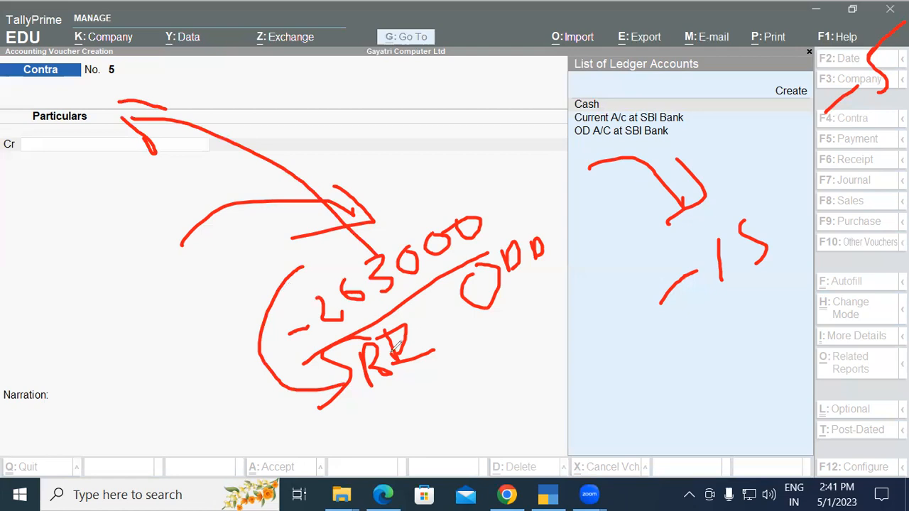
{"action": "left_click_drag", "start_coordinate": [489, 352], "coordinate": [529, 333]}
{"action": "mouse_move", "coordinate": [546, 313]}
{"action": "left_mouse_down"}
{"action": "mouse_move", "coordinate": [533, 333]}
{"action": "mouse_move", "coordinate": [566, 342]}
{"action": "mouse_move", "coordinate": [539, 363]}
{"action": "left_mouse_up"}
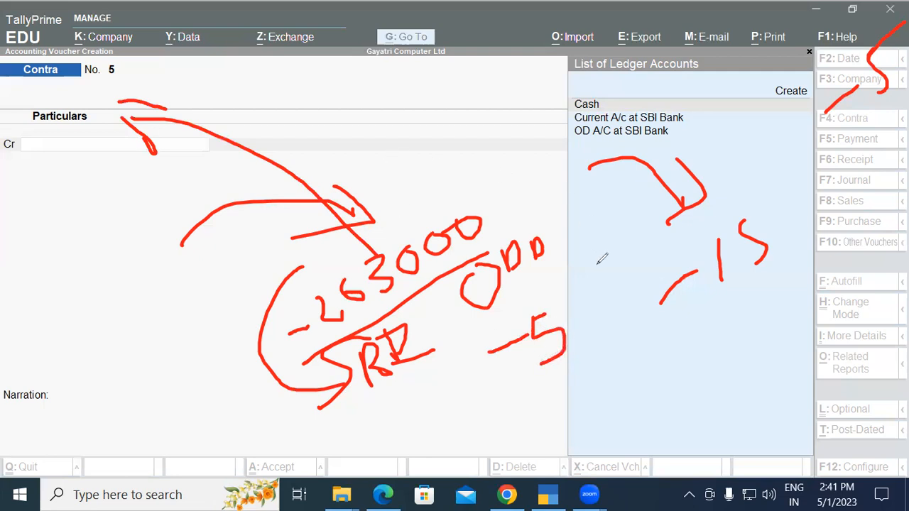
{"action": "mouse_move", "coordinate": [574, 228]}
{"action": "left_mouse_down"}
{"action": "mouse_move", "coordinate": [598, 220]}
{"action": "mouse_move", "coordinate": [607, 239]}
{"action": "left_mouse_up"}
{"action": "mouse_move", "coordinate": [637, 188]}
{"action": "left_mouse_down"}
{"action": "mouse_move", "coordinate": [652, 208]}
{"action": "mouse_move", "coordinate": [643, 221]}
{"action": "left_mouse_up"}
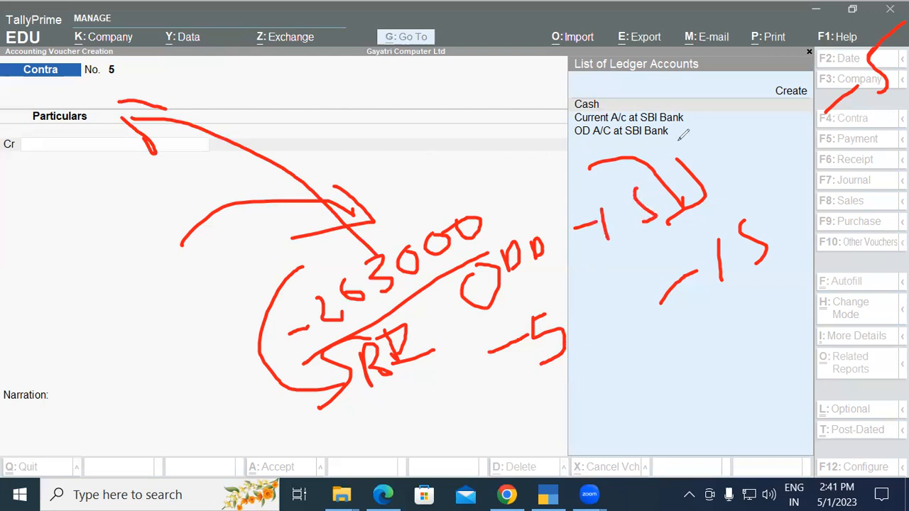
{"action": "key", "text": "e"}
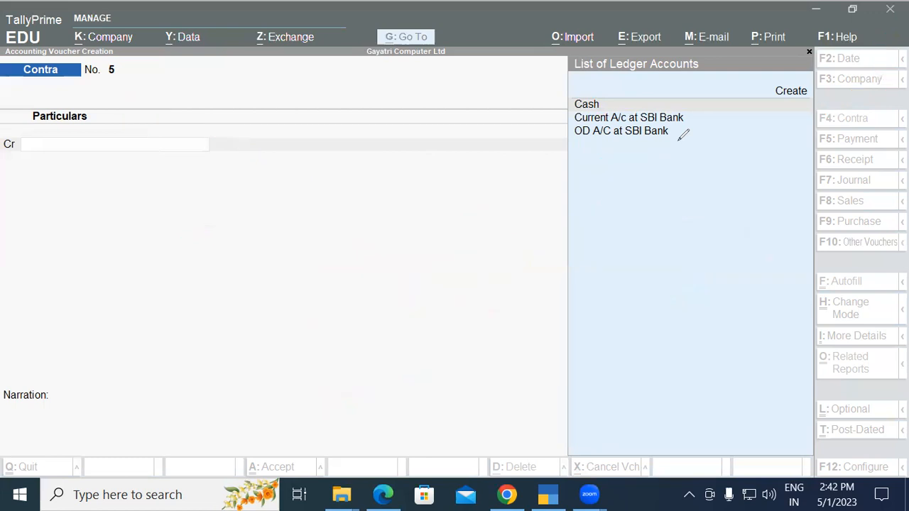
{"action": "key", "text": "Escape"}
{"action": "left_click", "coordinate": [121, 145]}
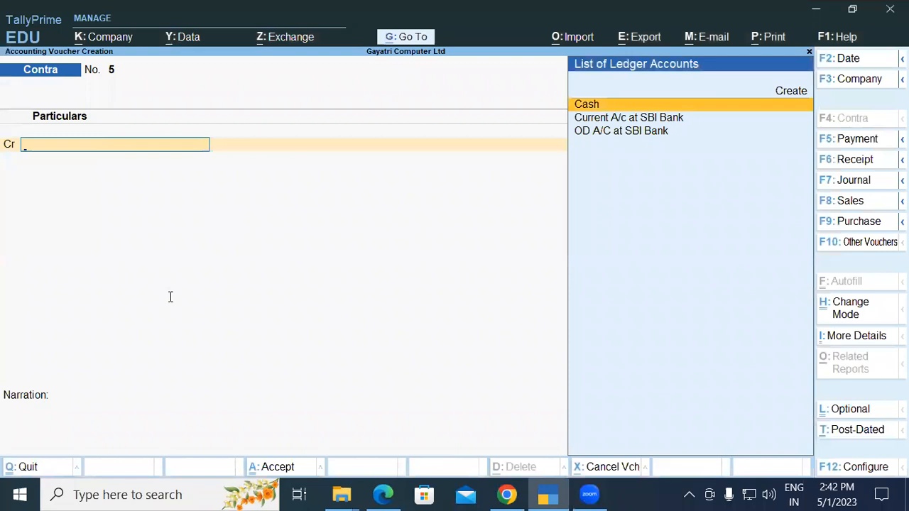
- Review the fifth contra example in Edge, return to TallyPrime and credit Cash with 10,000 in voucher 5
{"action": "key", "text": "alt+Tab"}
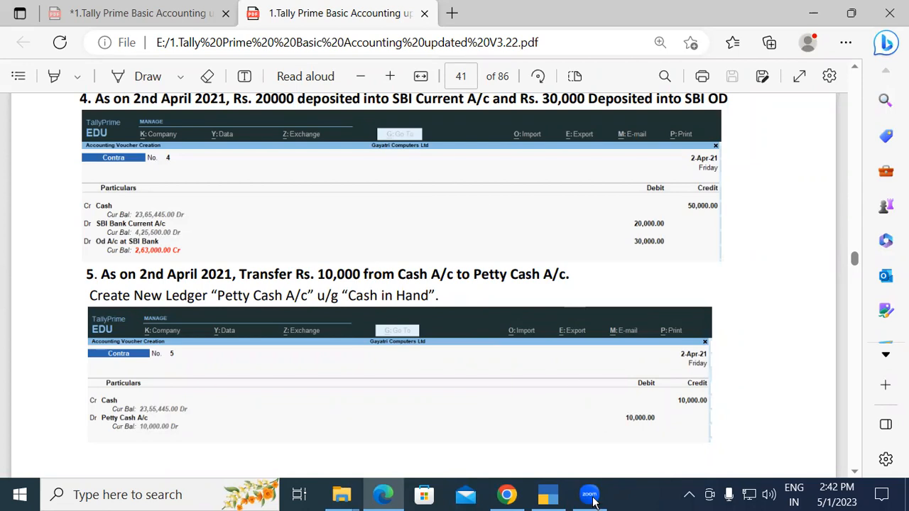
{"action": "left_click", "coordinate": [548, 495]}
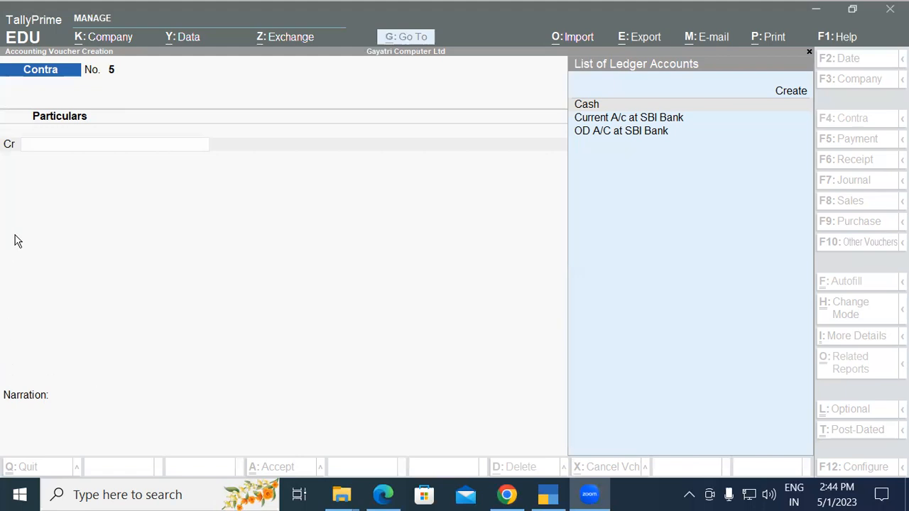
{"action": "left_click", "coordinate": [68, 150]}
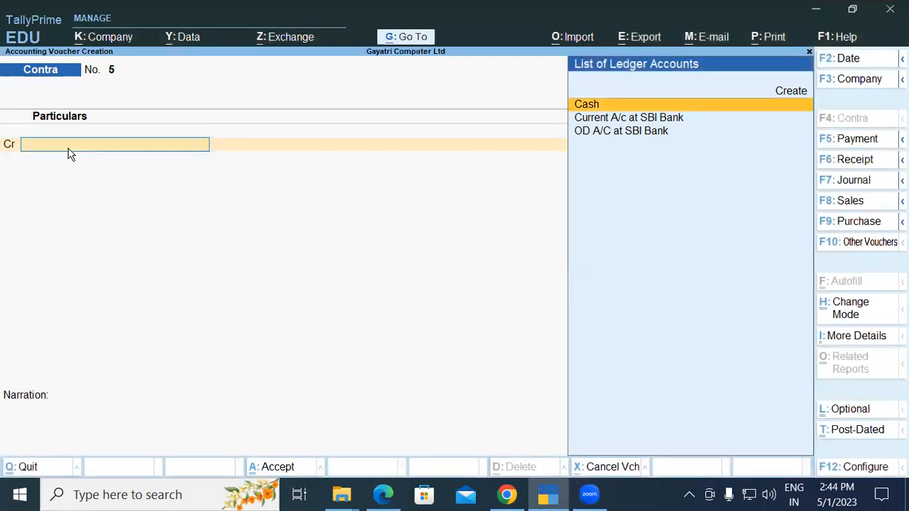
{"action": "key", "text": "Return"}
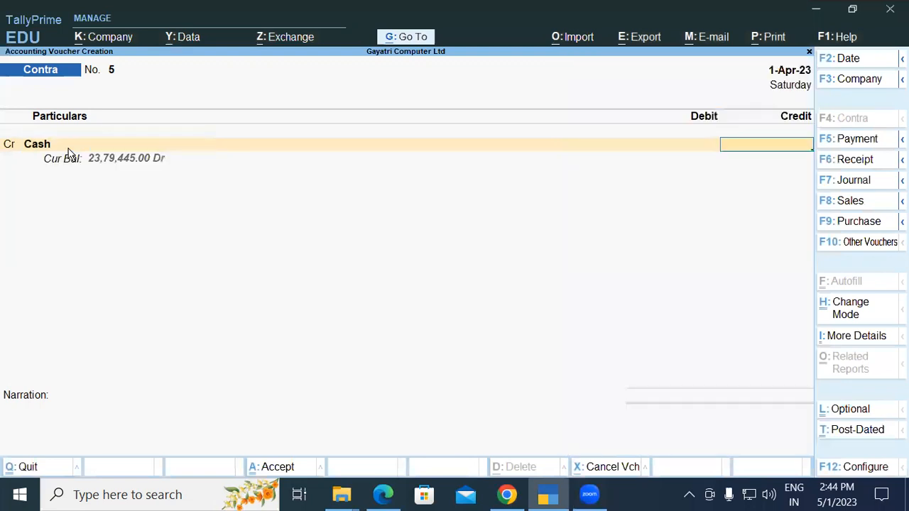
{"action": "type", "text": "15"}
{"action": "key", "text": "BackSpace"}
{"action": "type", "text": "0000"}
{"action": "left_click", "coordinate": [390, 499]}
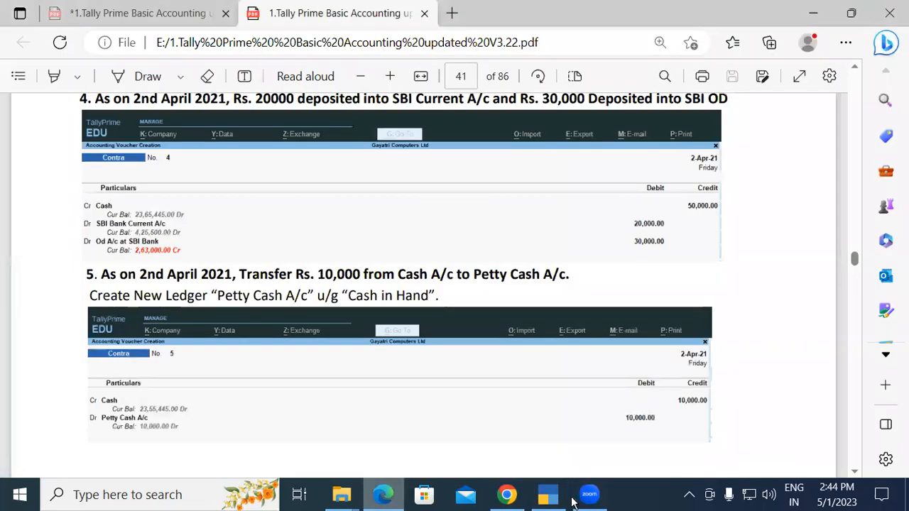
{"action": "left_click", "coordinate": [541, 500]}
{"action": "key", "text": "Return"}
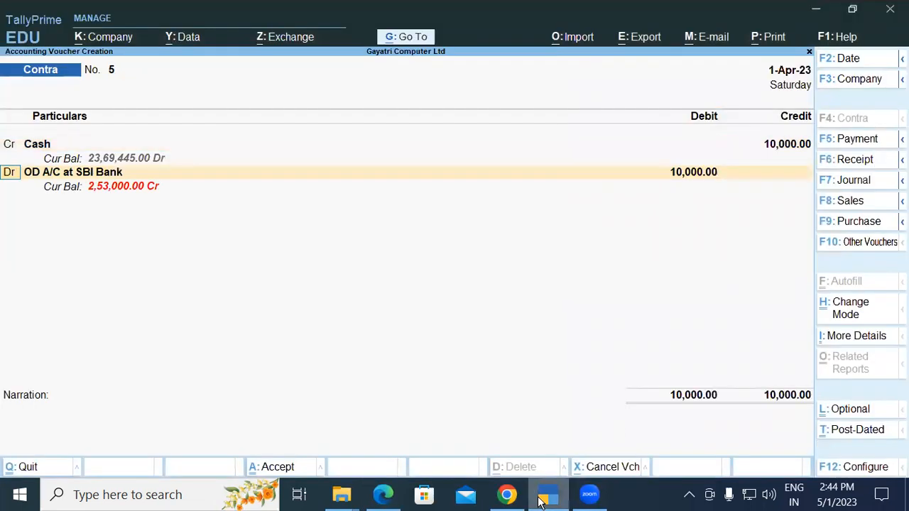
- Create a Petty Cash ledger under Cash-in-Hand without bank details and use it as the voucher's debit account
{"action": "key", "text": "Return"}
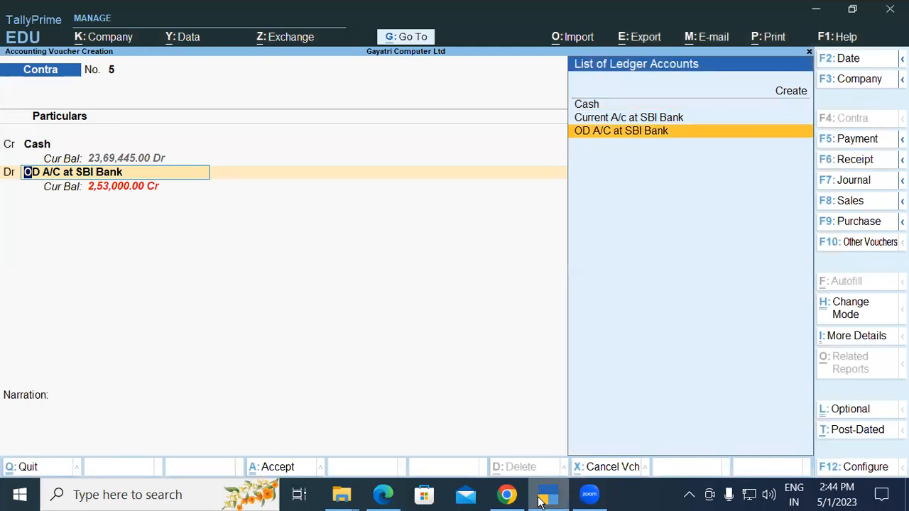
{"action": "type", "text": "1"}
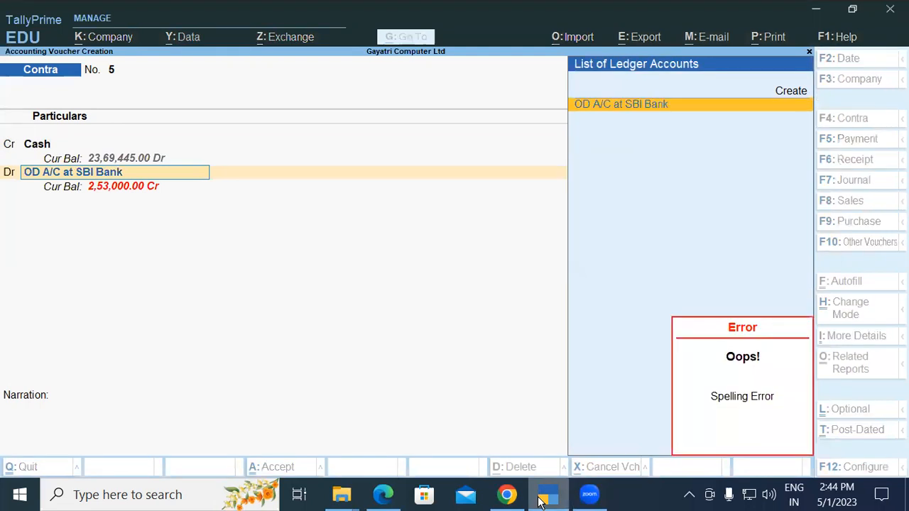
{"action": "key", "text": "alt+c"}
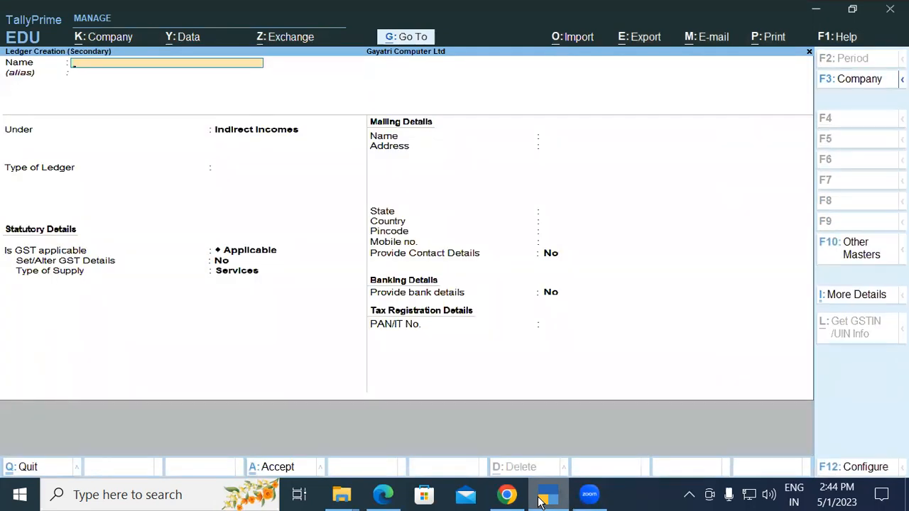
{"action": "type", "text": "Petty Cash"}
{"action": "key", "text": "Return"}
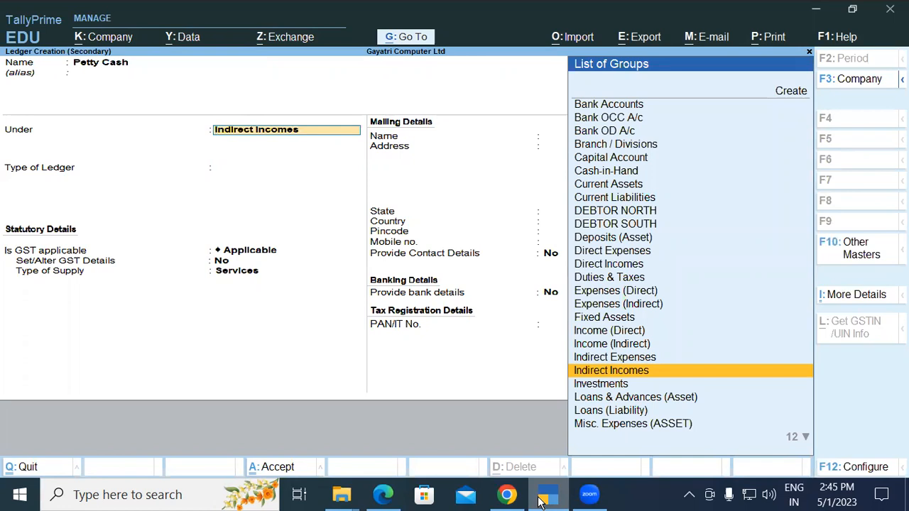
{"action": "type", "text": "Cas"}
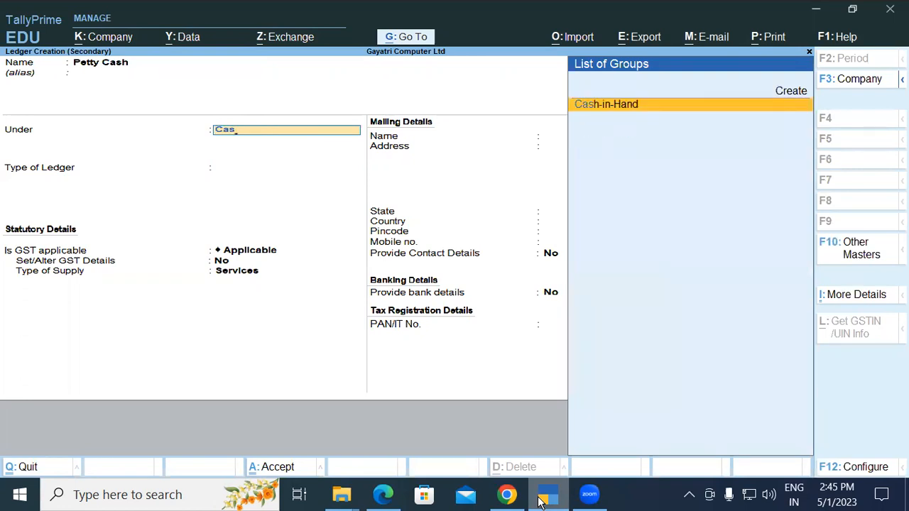
{"action": "key", "text": "Return"}
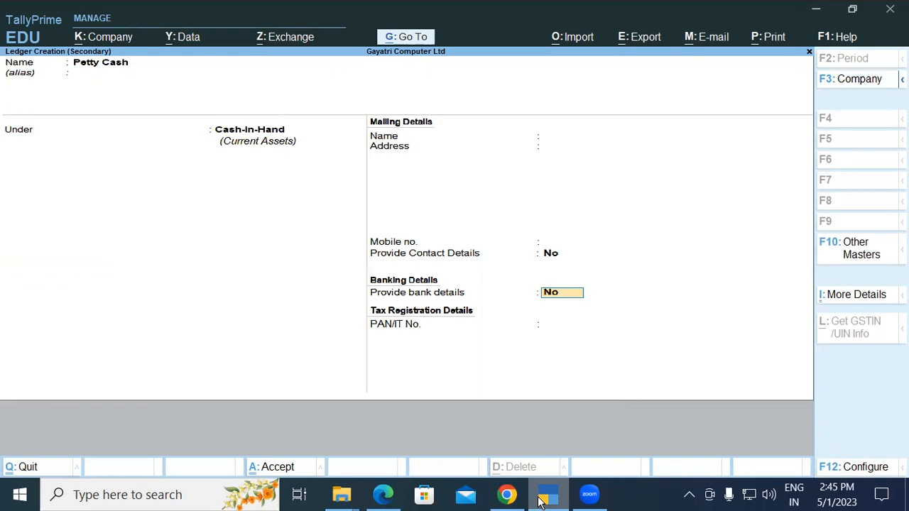
{"action": "key", "text": "Return"}
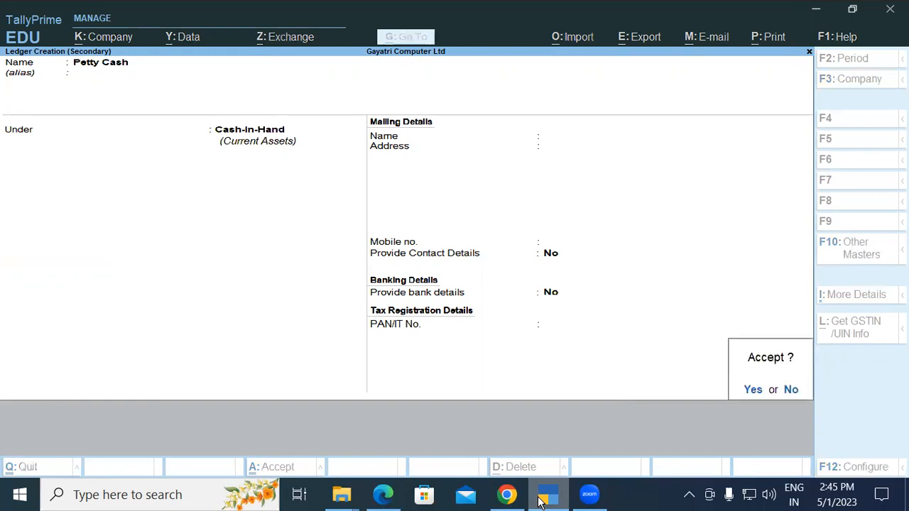
{"action": "key", "text": "Return"}
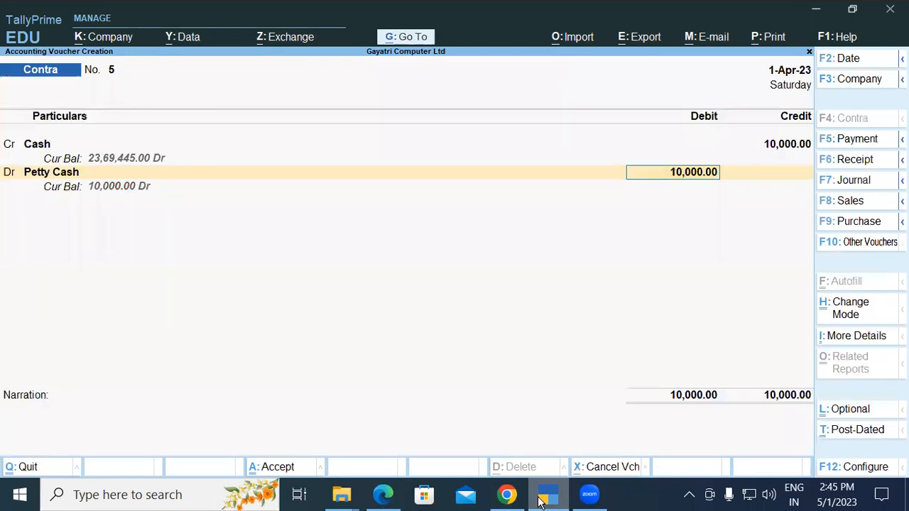
- Accept the 10,000 debit to Petty Cash and save contra voucher 5
{"action": "key", "text": "Return"}
{"action": "type", "text": "-"}
{"action": "key", "text": "Return"}
{"action": "key", "text": "Return"}
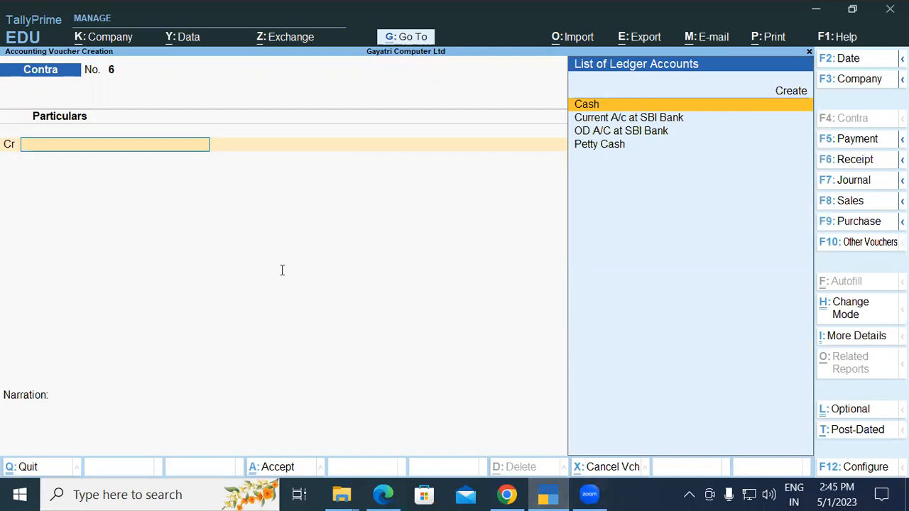
- Consult the sixth contra example in the Edge PDF, return to TallyPrime and credit Current A/c at SBI Bank with 7,000 in voucher 6
{"action": "key", "text": "alt+Tab"}
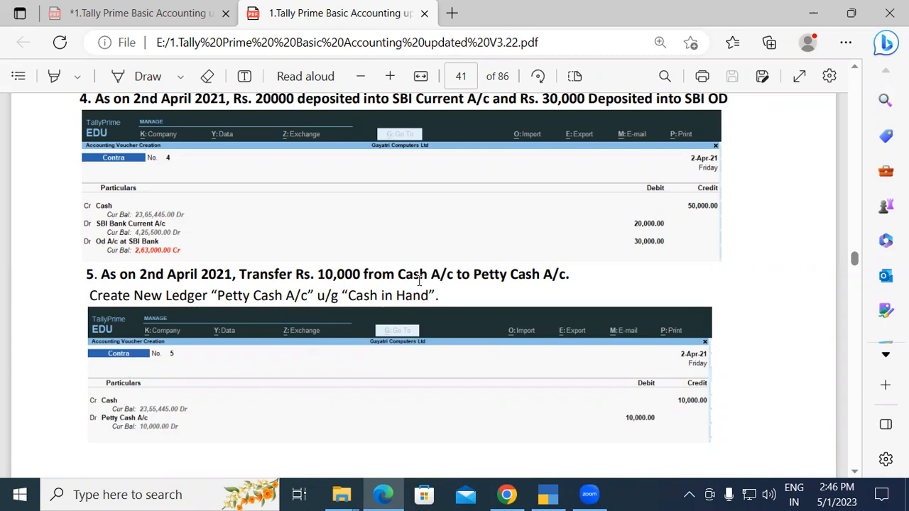
{"action": "scroll", "coordinate": [418, 280], "scroll_direction": "down", "scroll_amount": 5}
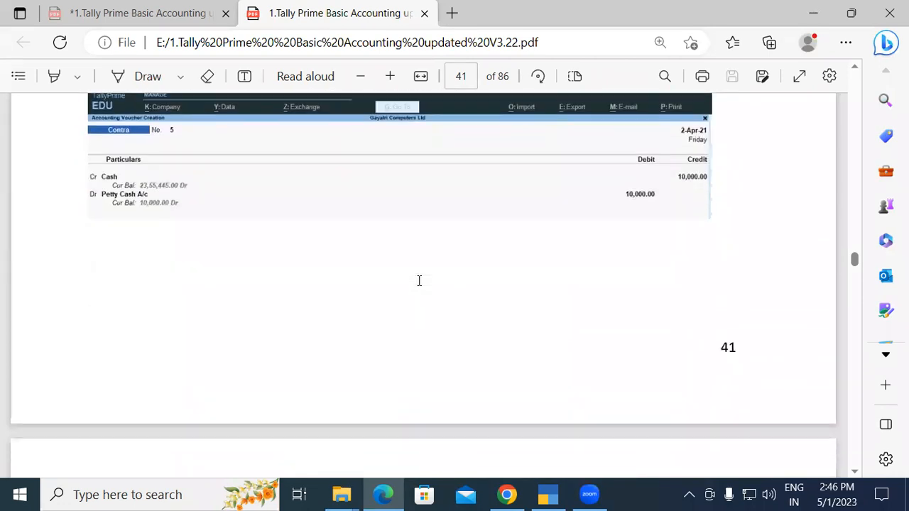
{"action": "scroll", "coordinate": [419, 281], "scroll_direction": "down", "scroll_amount": 3}
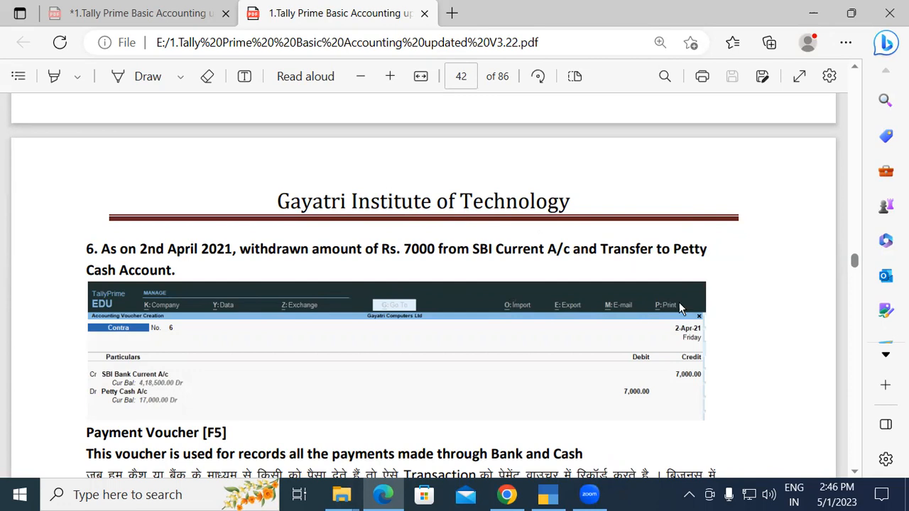
{"action": "left_click", "coordinate": [543, 495]}
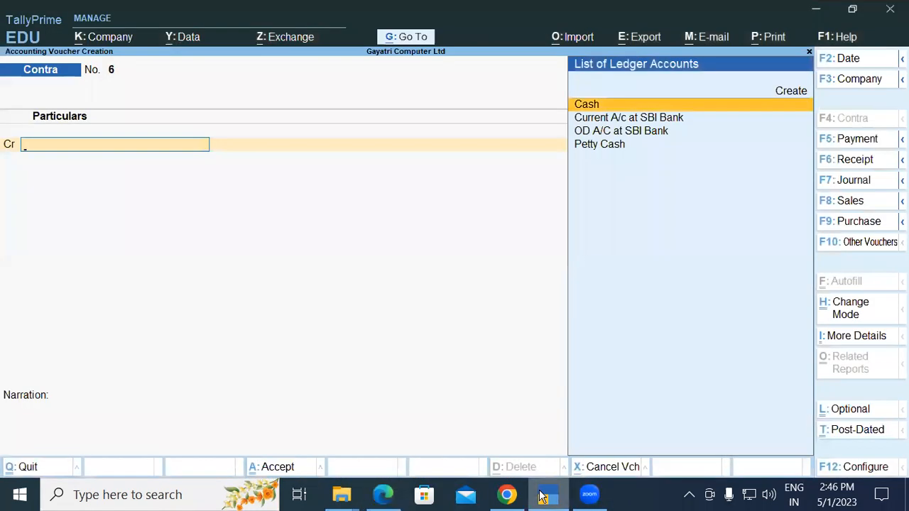
{"action": "type", "text": "Sb"}
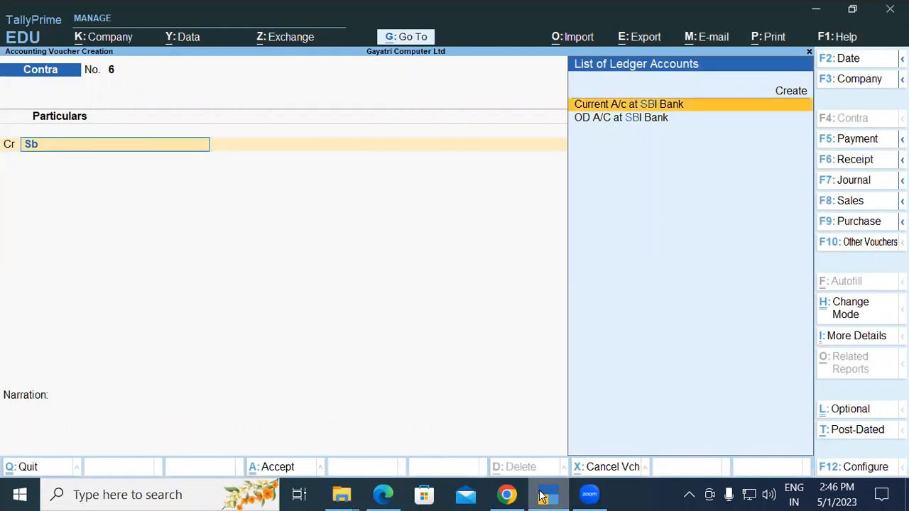
{"action": "key", "text": "Return"}
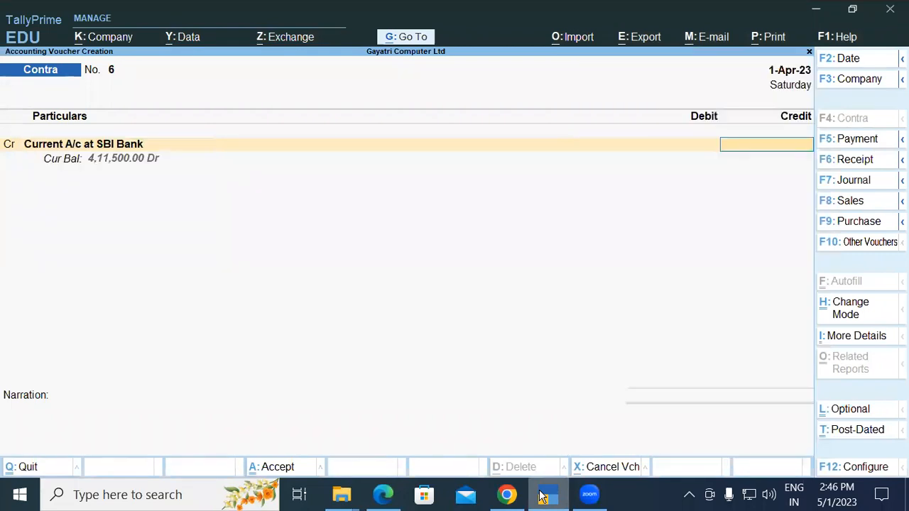
{"action": "type", "text": "7,000"}
{"action": "key", "text": "Return"}
- Allocate the 7,000 bank credit as a cheque with no instrument number, rechecking the sixth example in Edge before returning to TallyPrime
{"action": "key", "text": "Return"}
{"action": "key", "text": "Return"}
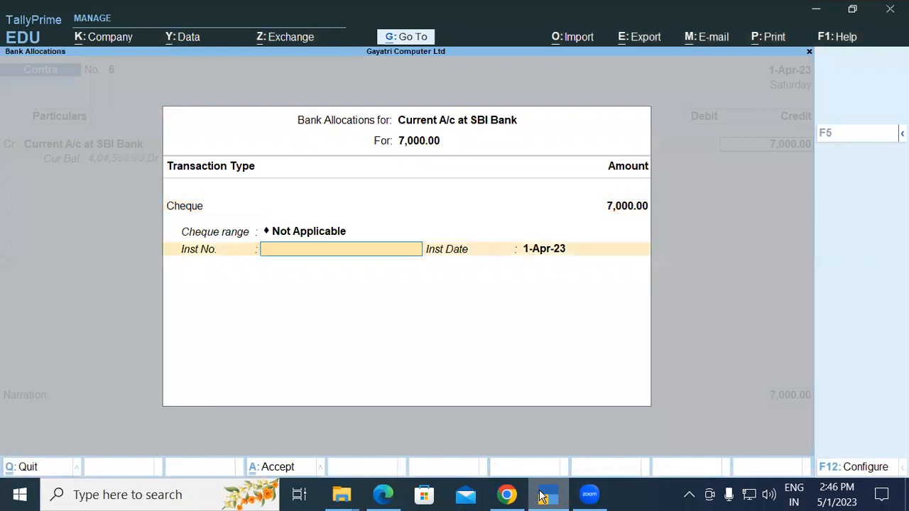
{"action": "left_click", "coordinate": [396, 491]}
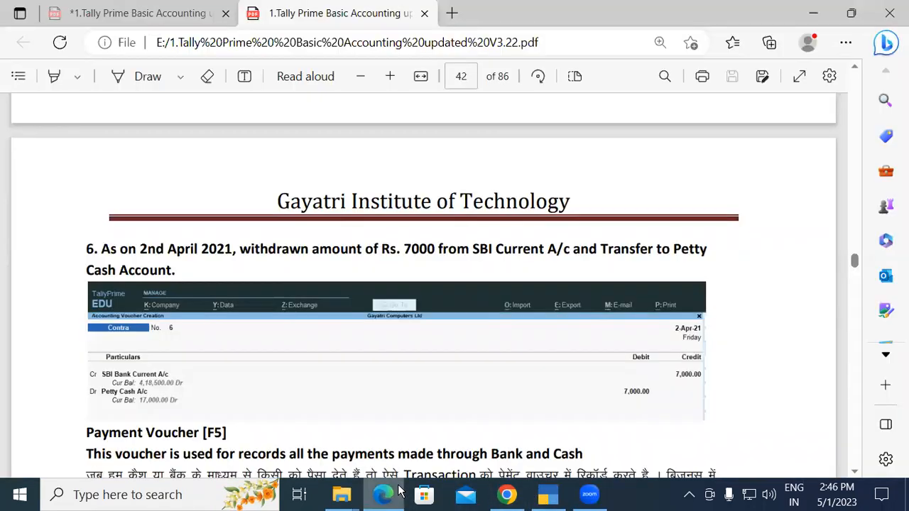
{"action": "left_click", "coordinate": [541, 497]}
{"action": "key", "text": "Return"}
{"action": "key", "text": "Return"}
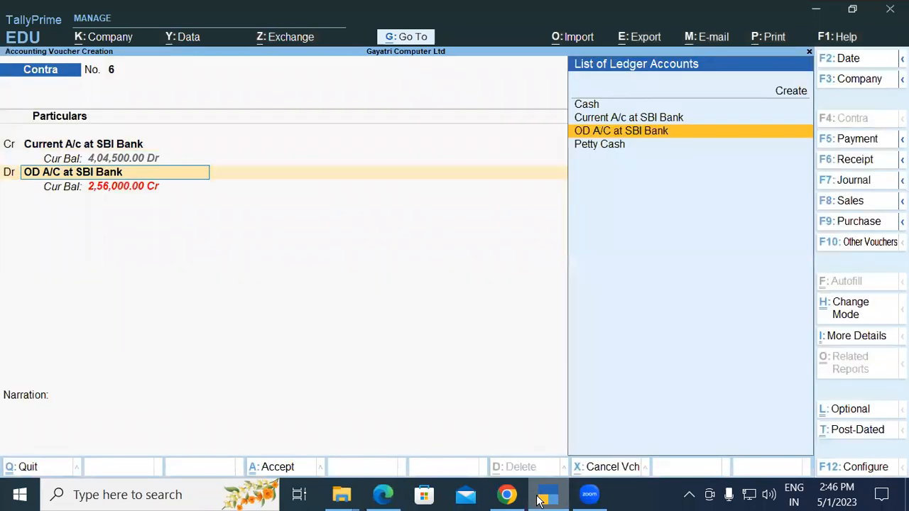
- Debit Petty Cash with 7,000 and save contra voucher 6 without a narration
{"action": "key", "text": "Down"}
{"action": "key", "text": "Return"}
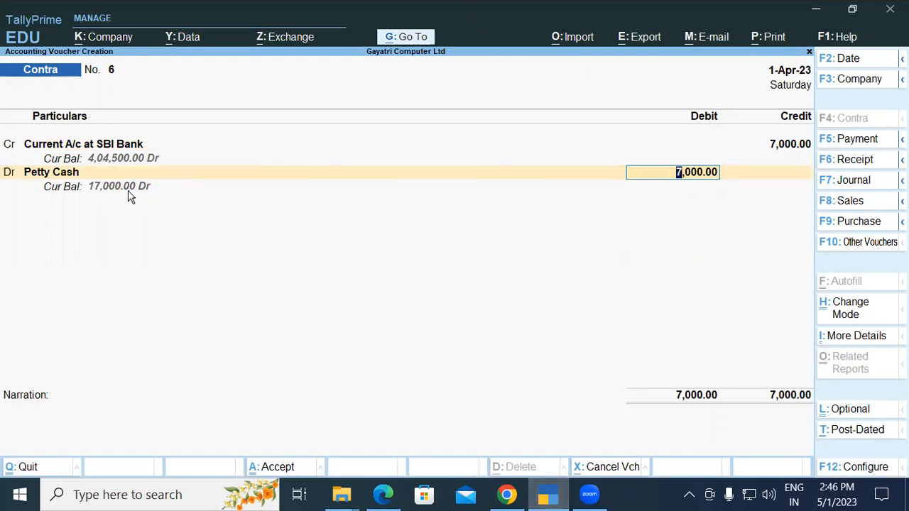
{"action": "key", "text": "Return"}
{"action": "key", "text": "Return"}
{"action": "key", "text": "Return"}
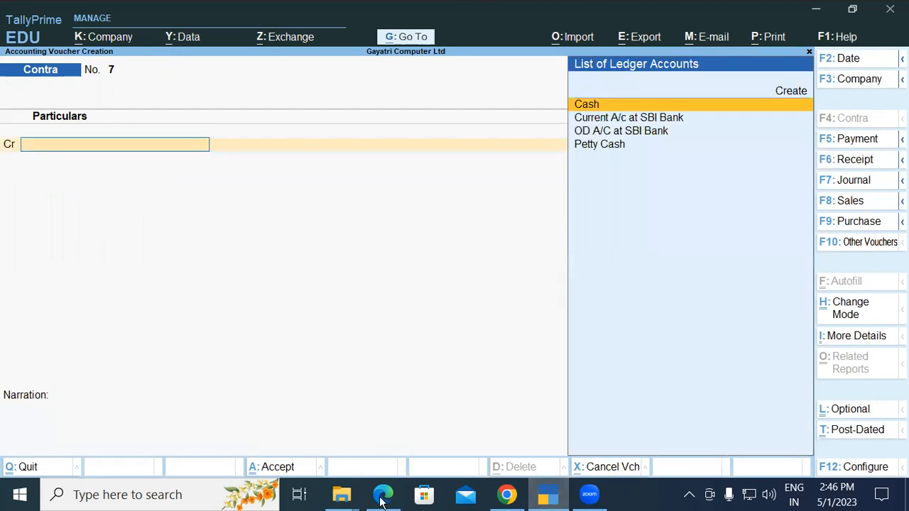
- Switch to the PDF notes in Edge and review the sixth contra example on page 42
{"action": "key", "text": "alt+Tab"}
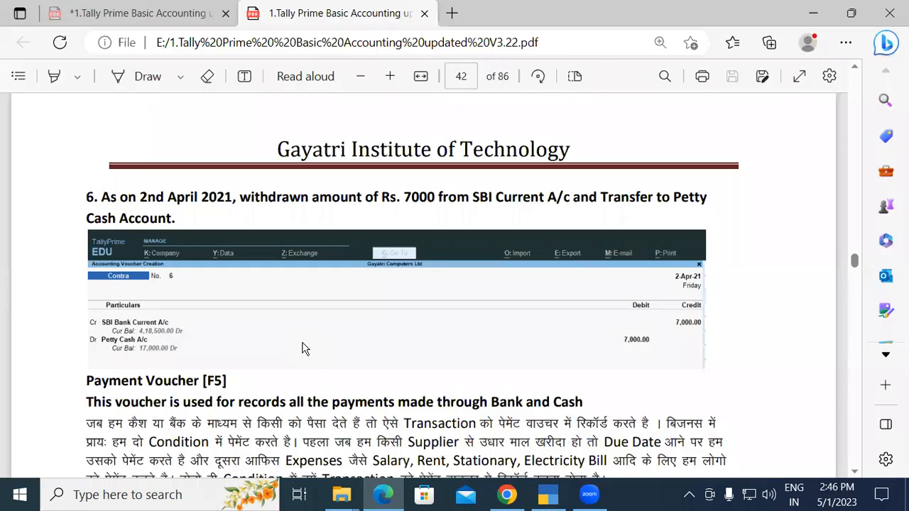
{"action": "scroll", "coordinate": [302, 348], "scroll_direction": "up", "scroll_amount": 1}
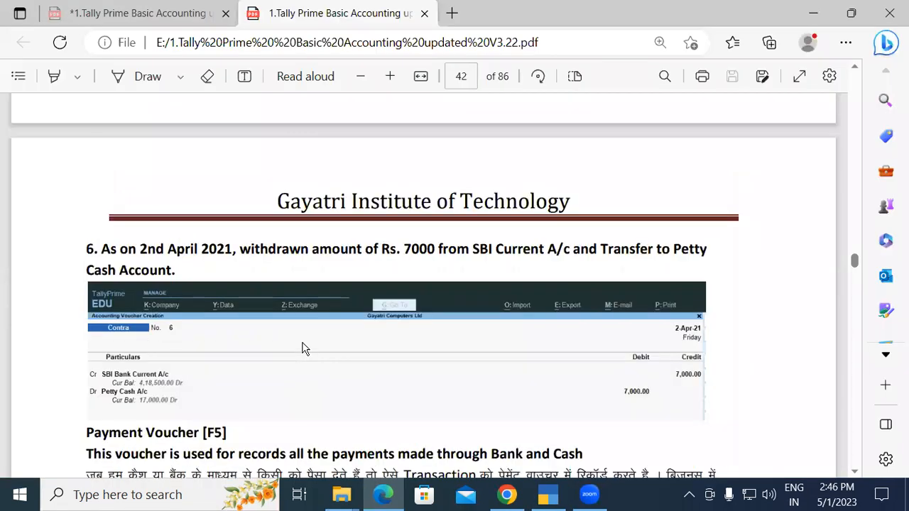